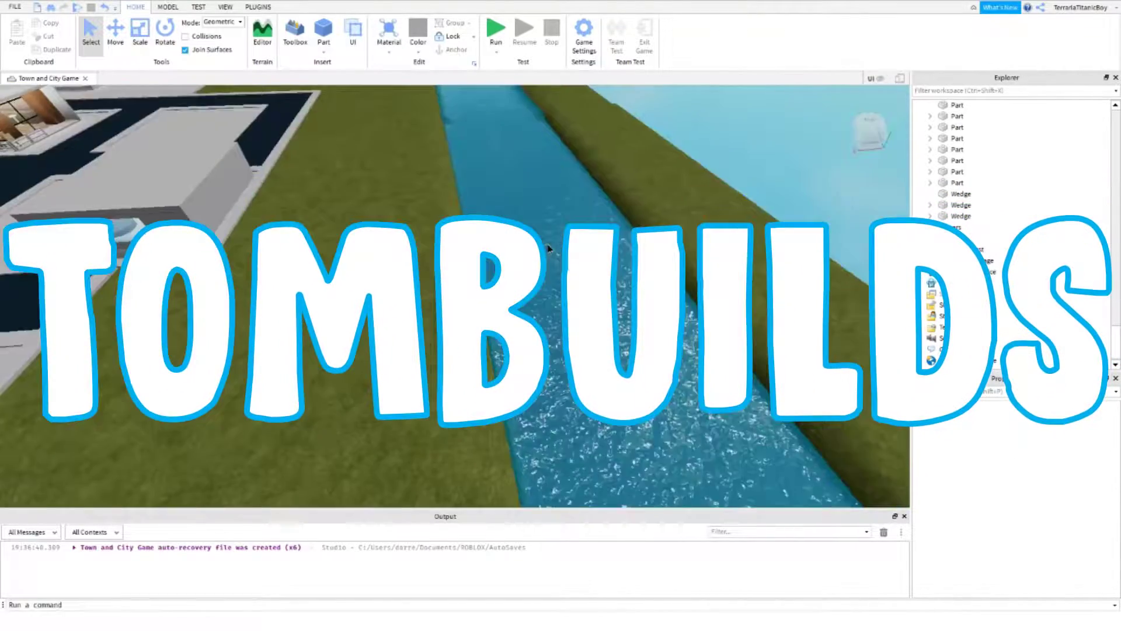
- Fly the camera across the town and into the walled building, facing its walls
right_click(538, 418)
key("Escape")
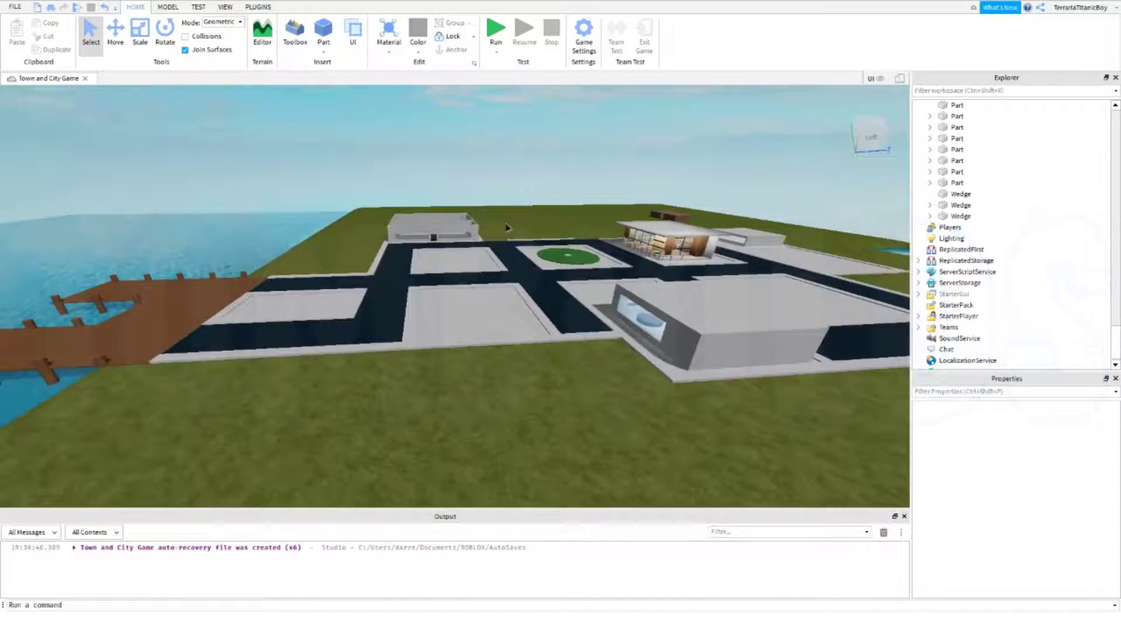
key("a")
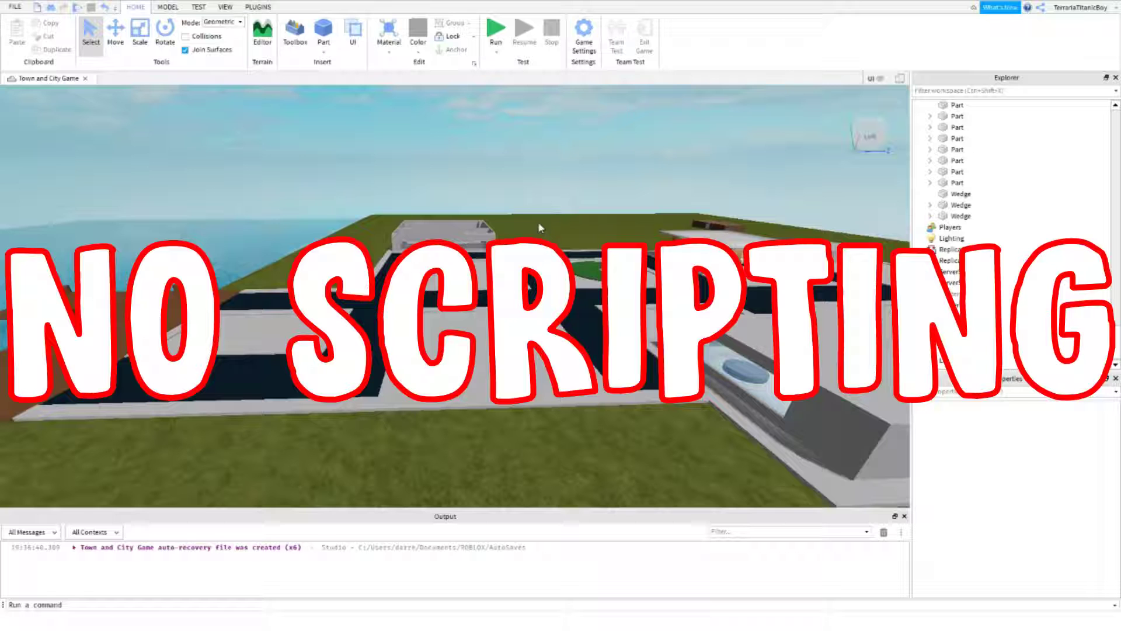
key("w")
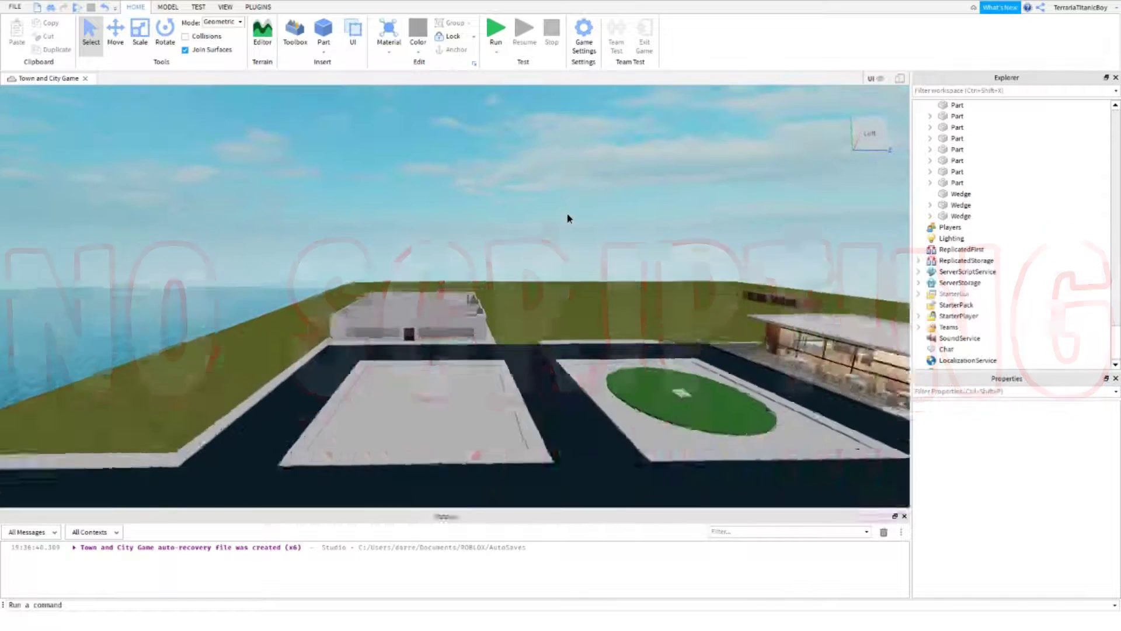
key("w")
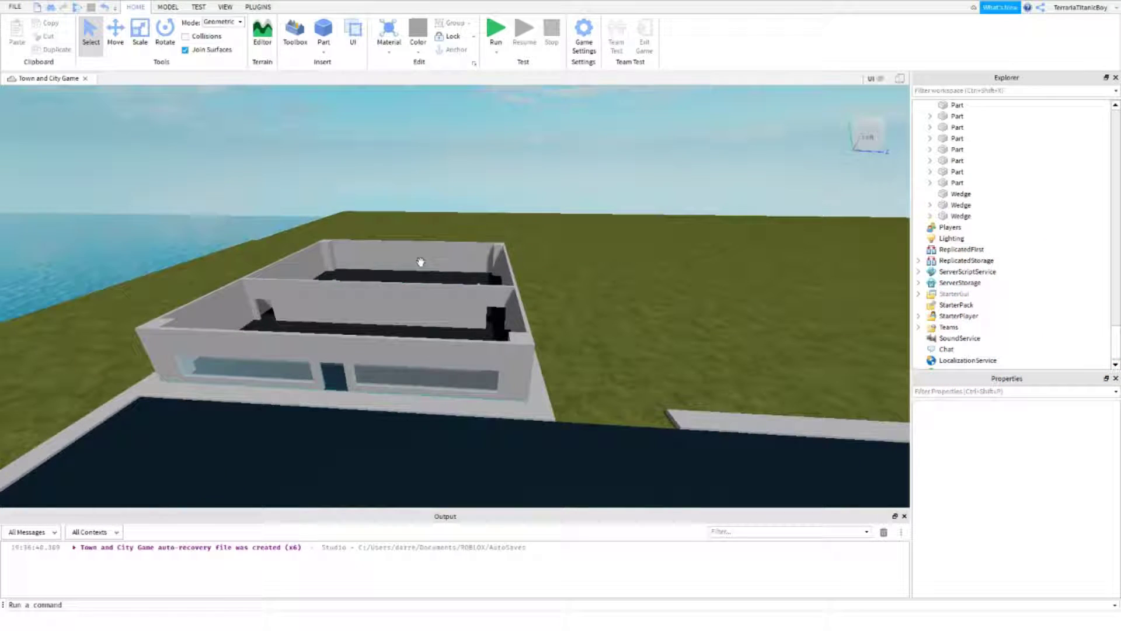
key("w")
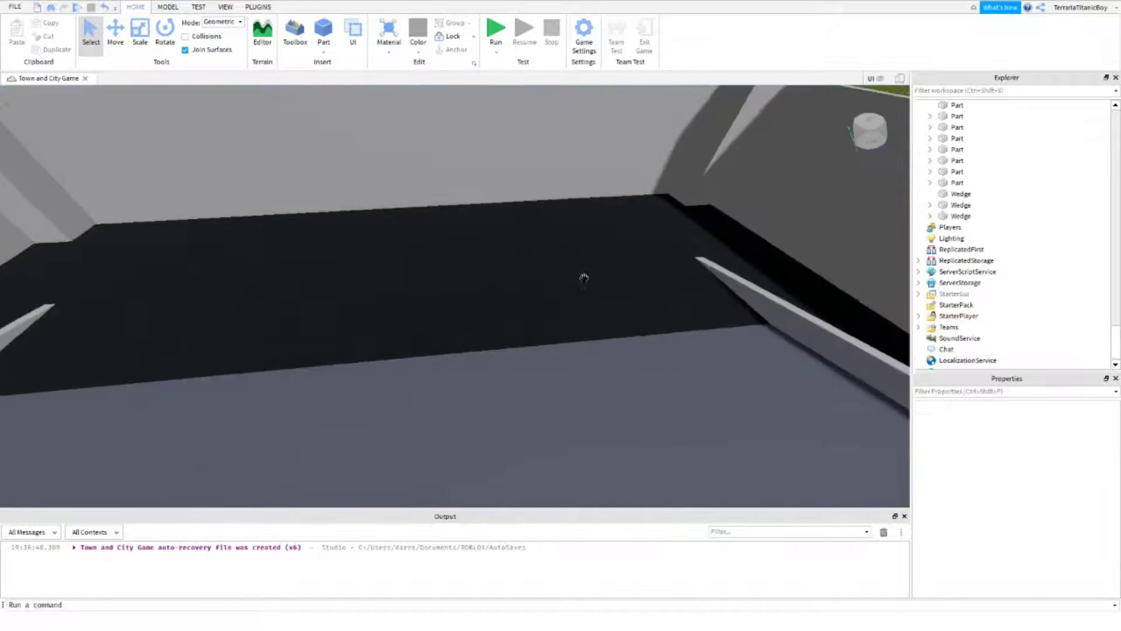
key("s")
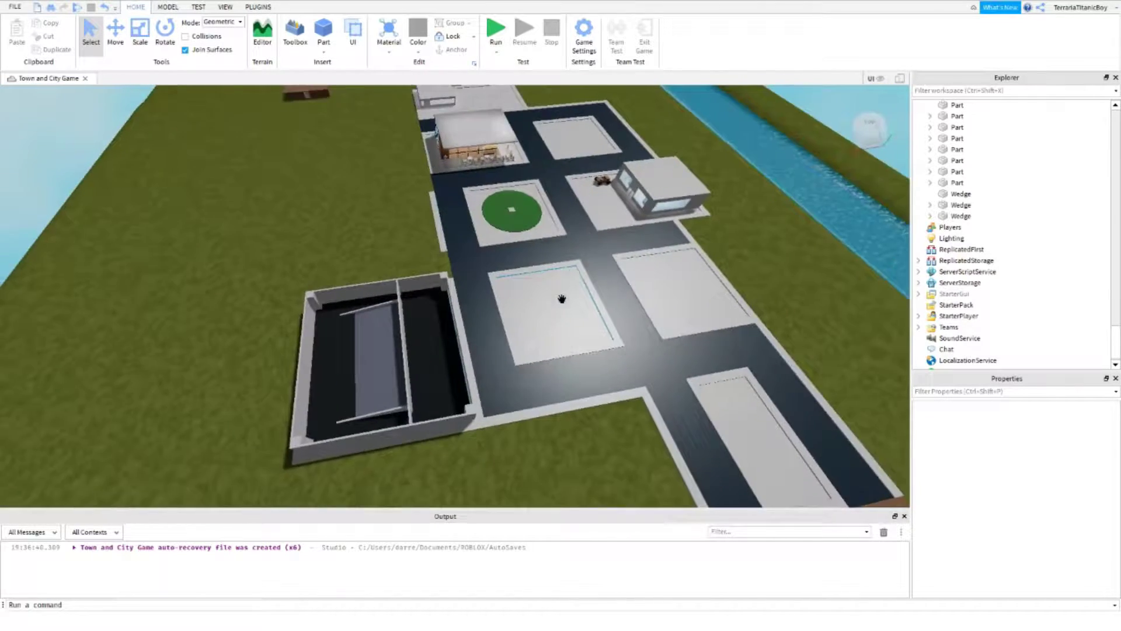
right_click_drag(584, 378, 570, 317)
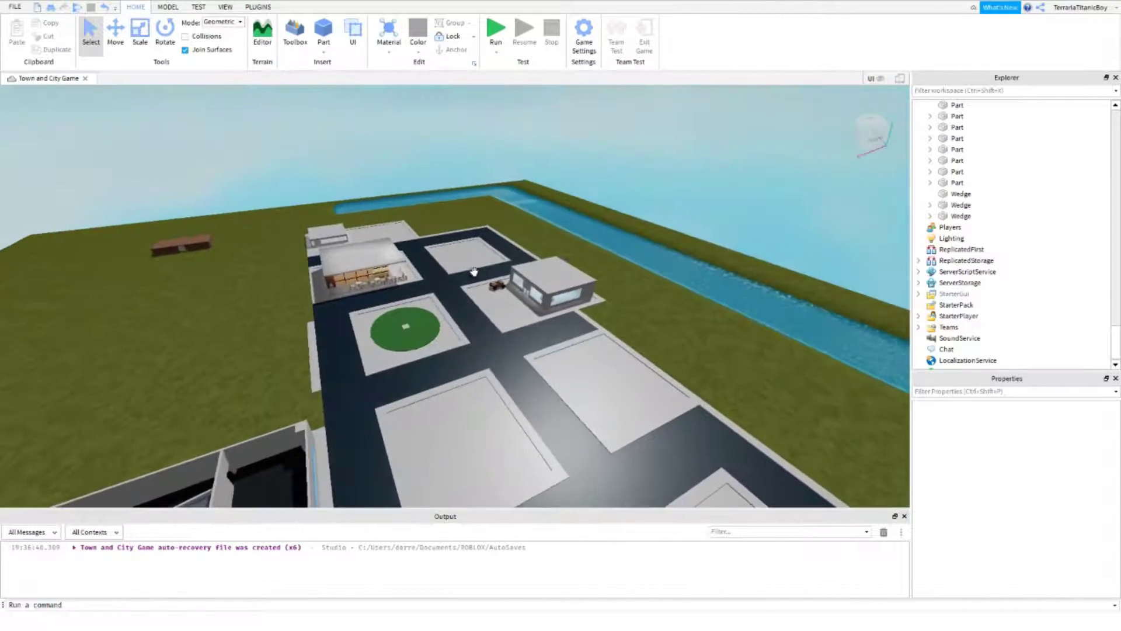
key("w")
key("w")
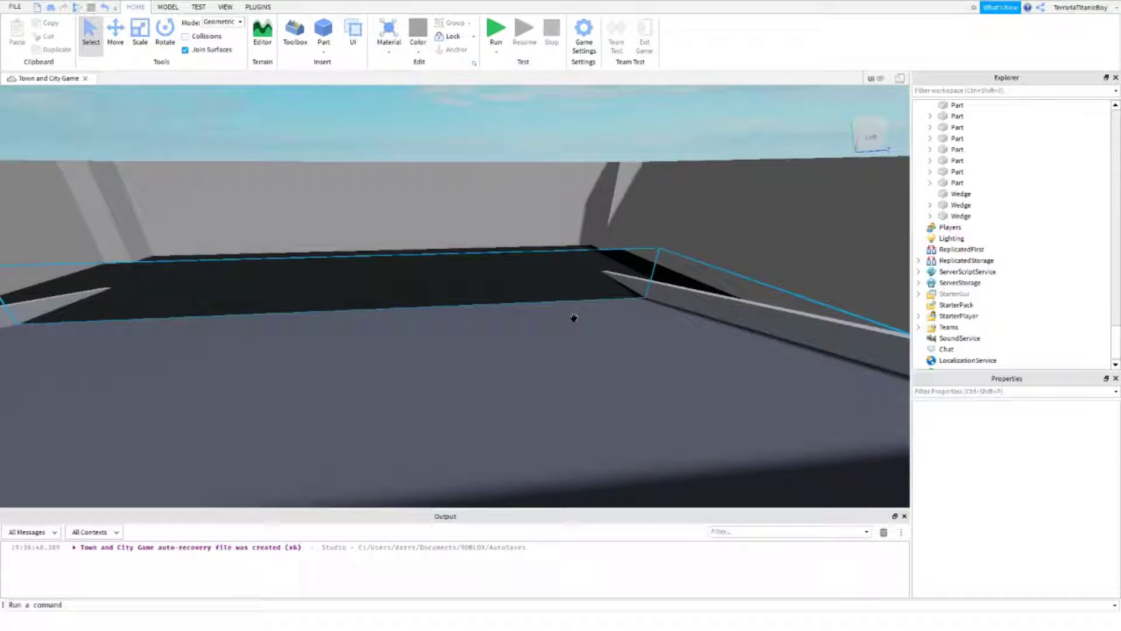
right_click_drag(570, 318, 573, 313)
key("w")
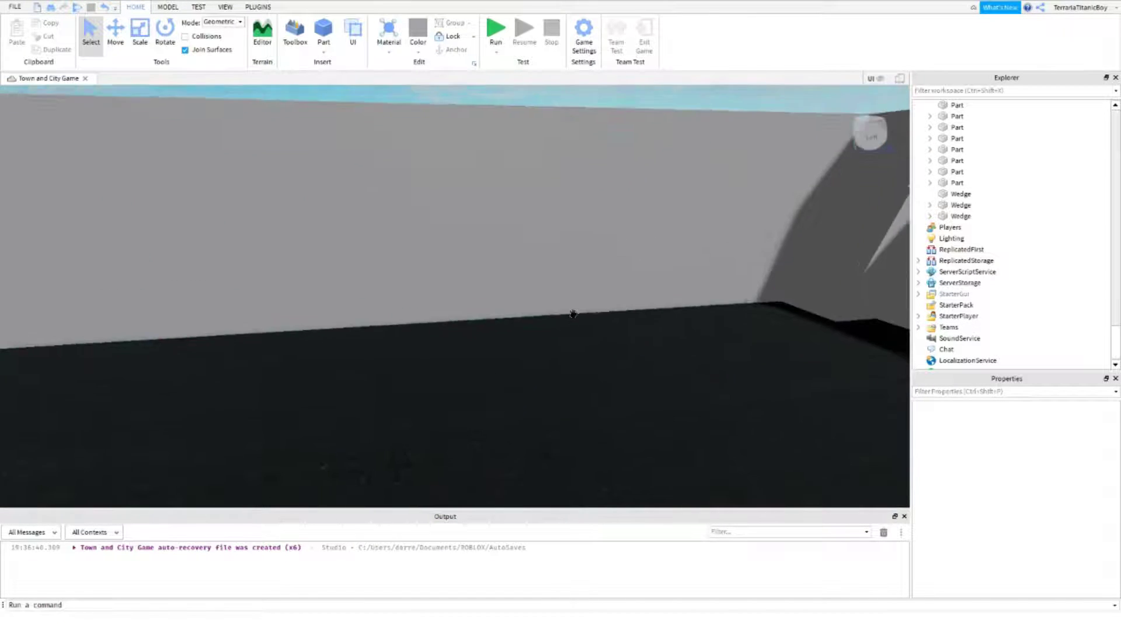
- Insert a part on the inner wall and scale it into a wide, tall panel
left_click(323, 41)
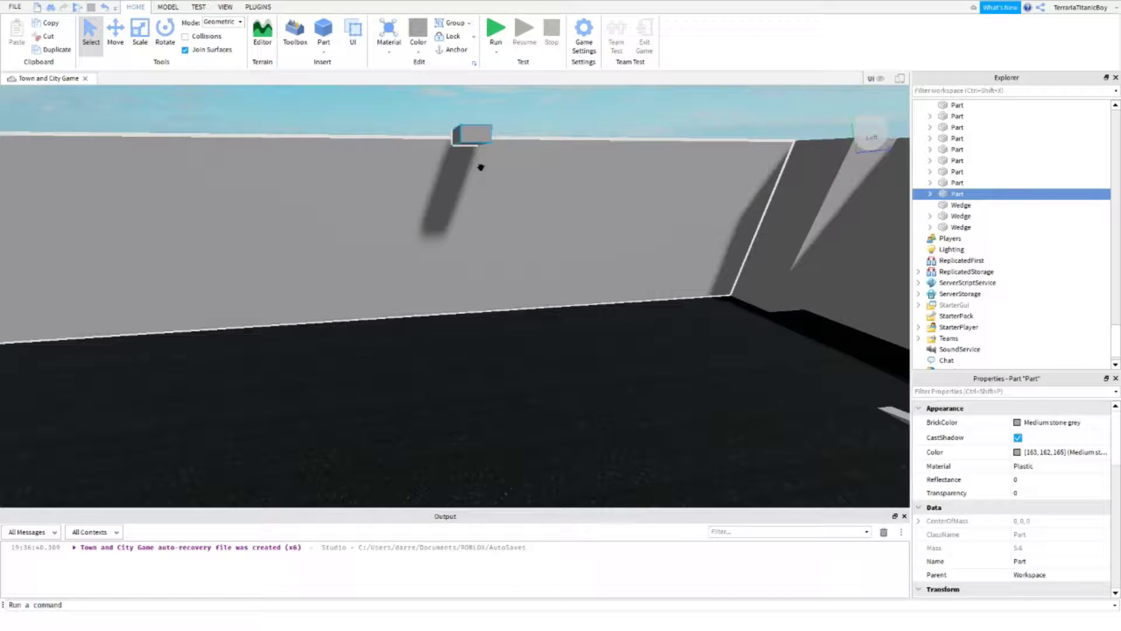
mouse_move(481, 168)
left_mouse_down()
mouse_move(494, 345)
mouse_move(499, 254)
left_mouse_up()
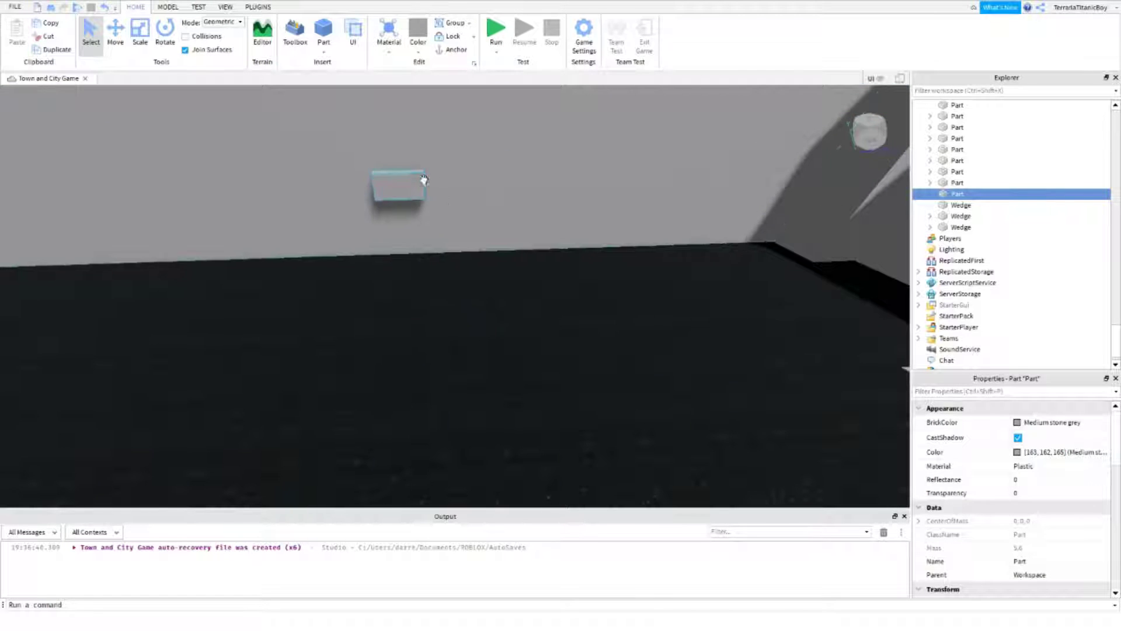
mouse_move(499, 254)
right_mouse_down()
mouse_move(516, 257)
mouse_move(493, 265)
right_mouse_up()
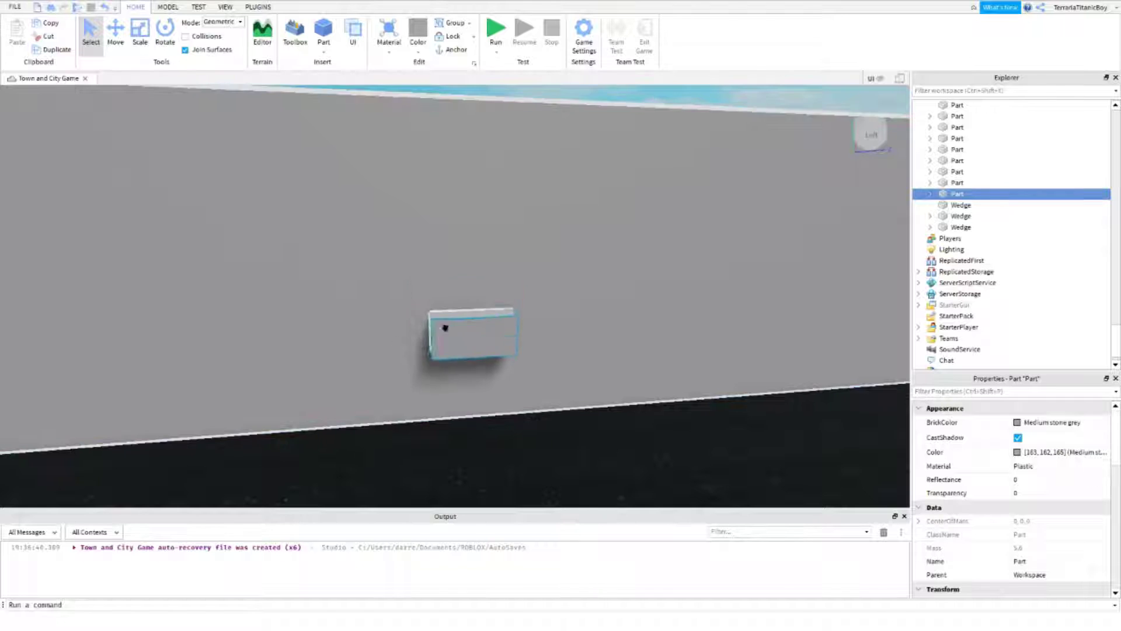
scroll(443, 321, "down", 3)
right_click_drag(444, 320, 113, 76)
left_click(140, 35)
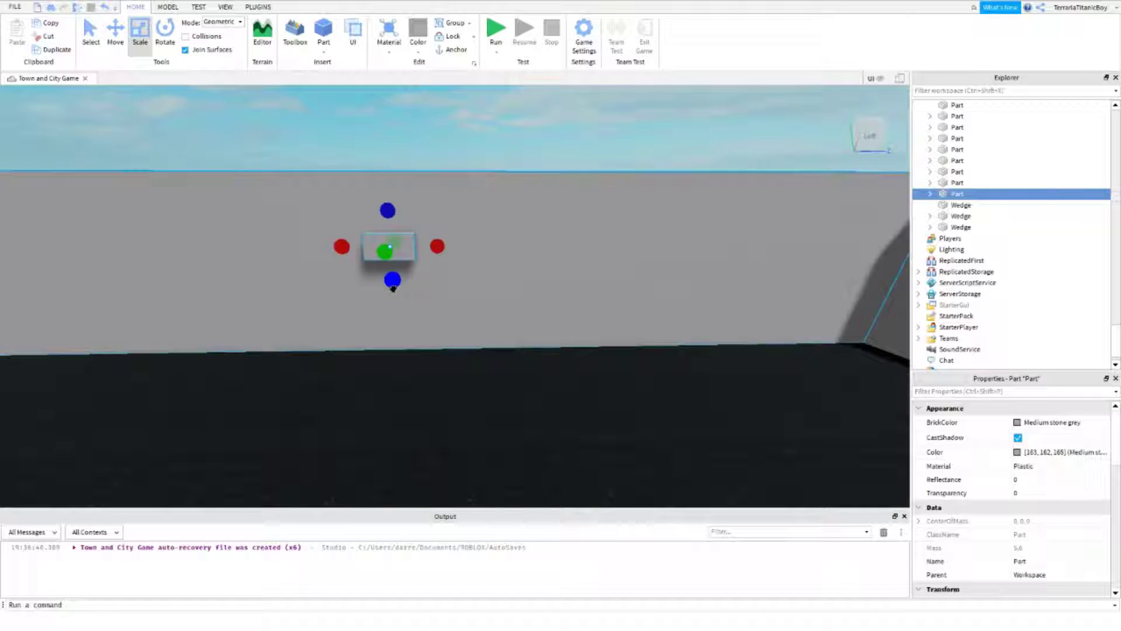
left_click_drag(391, 279, 406, 358)
right_click_drag(449, 287, 446, 293)
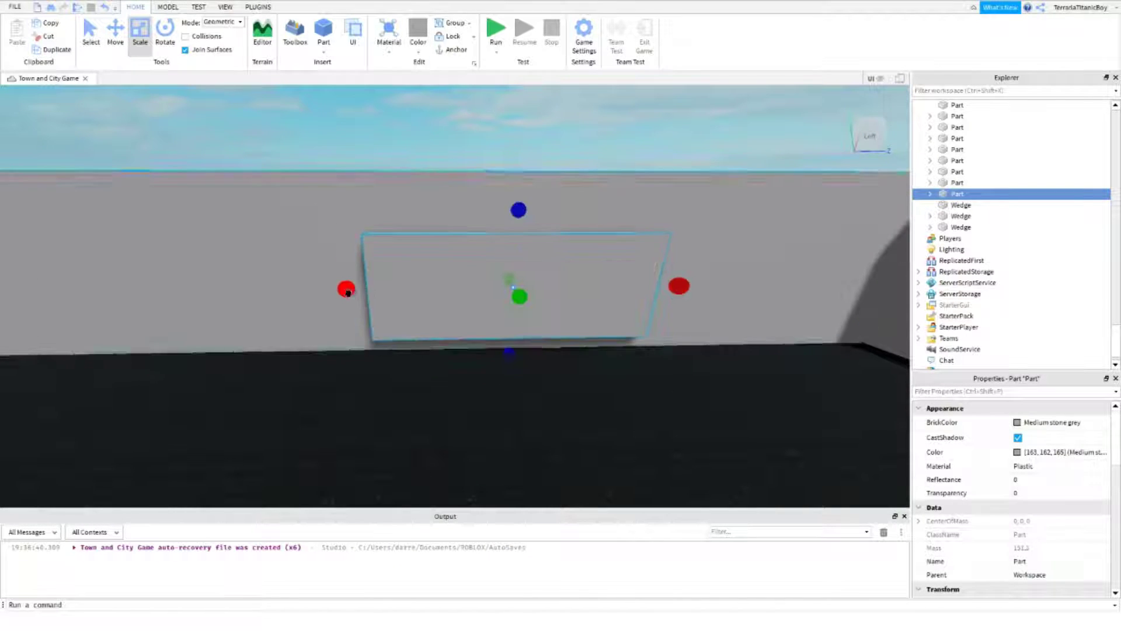
scroll(446, 293, "down", 2)
left_click_drag(426, 239, 422, 207)
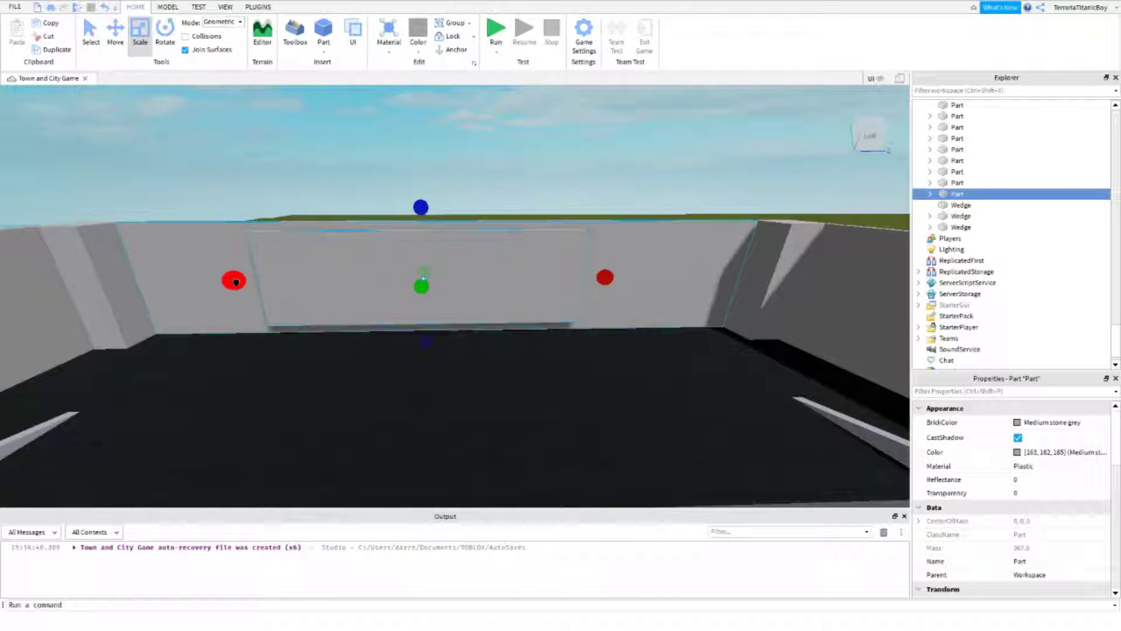
left_click_drag(233, 280, 282, 279)
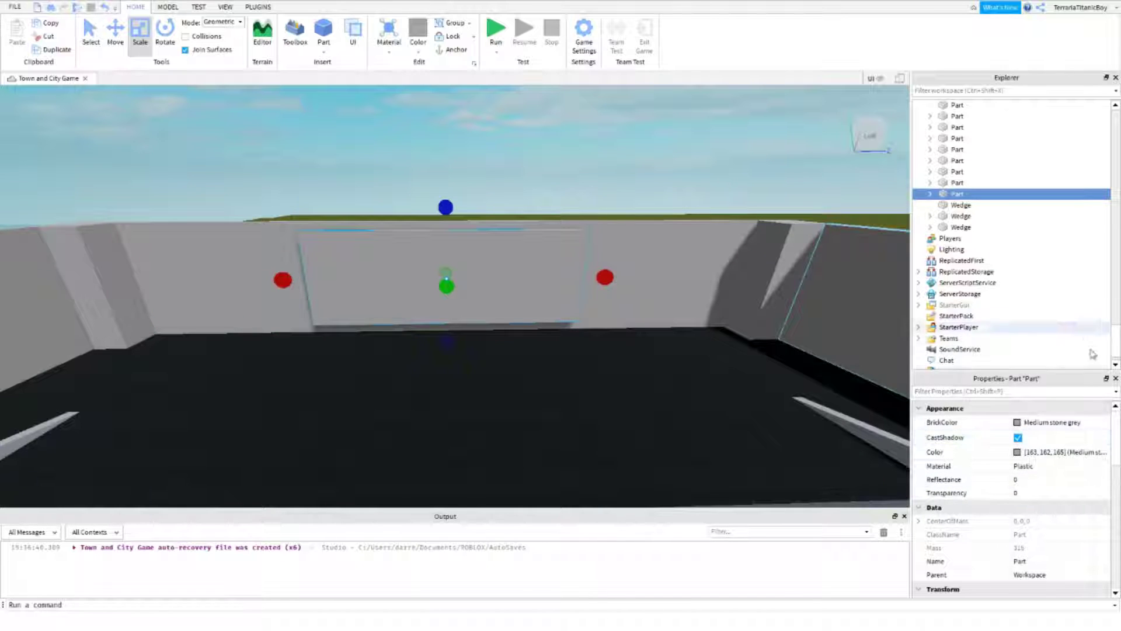
- Set the panel's BrickColor to Really black and its Material to Glass
left_click(1033, 423)
left_click(923, 595)
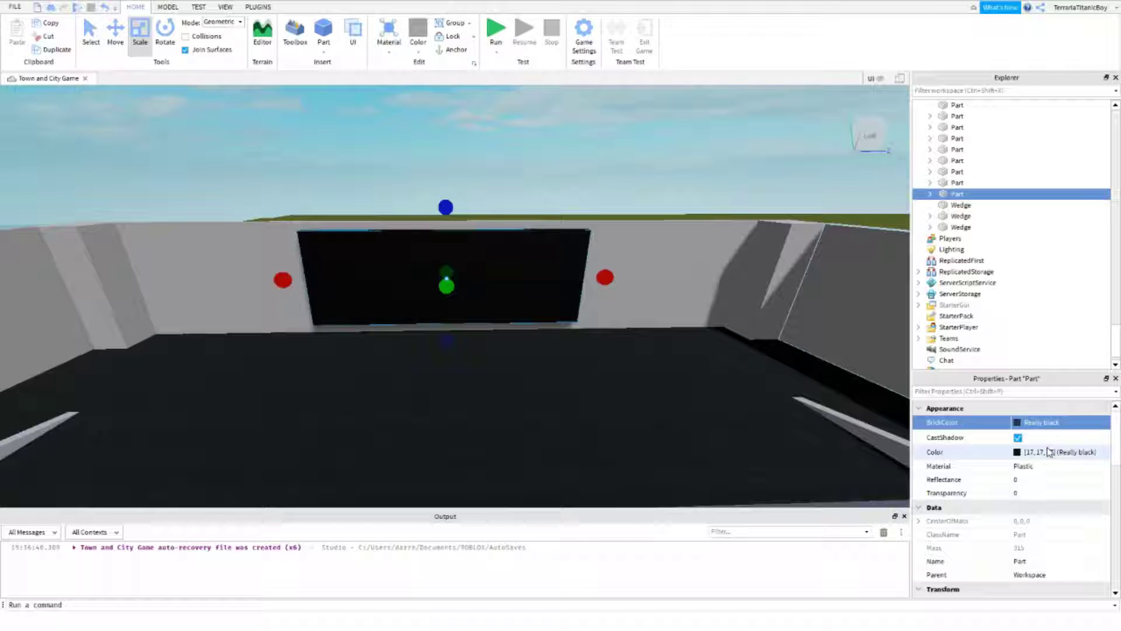
left_click(1056, 466)
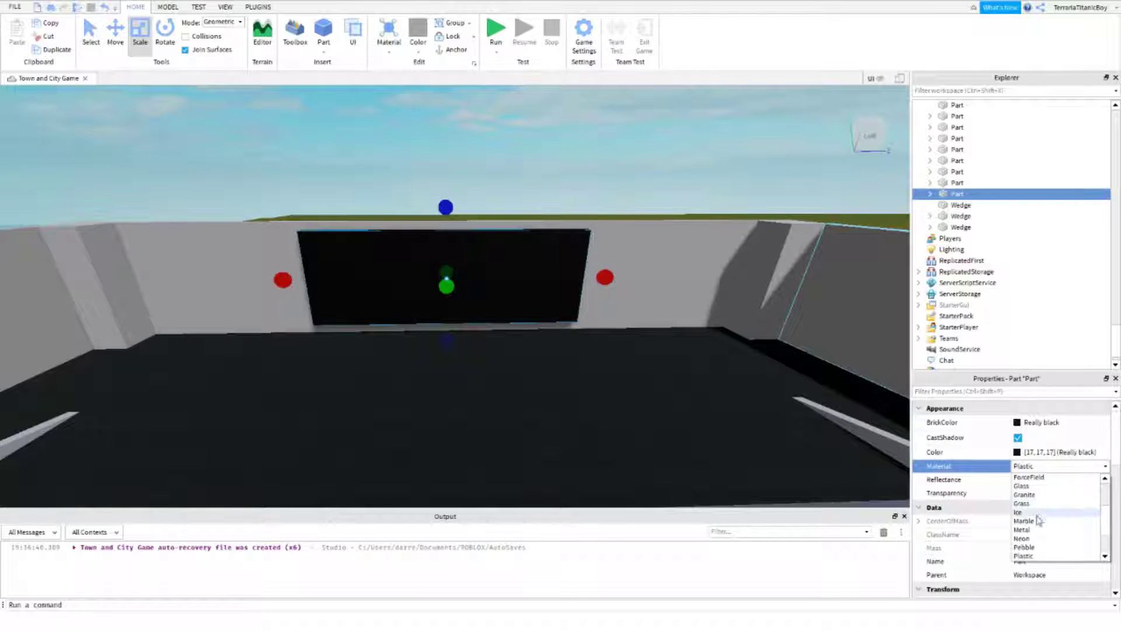
left_click(1038, 489)
scroll(529, 287, "up", 2)
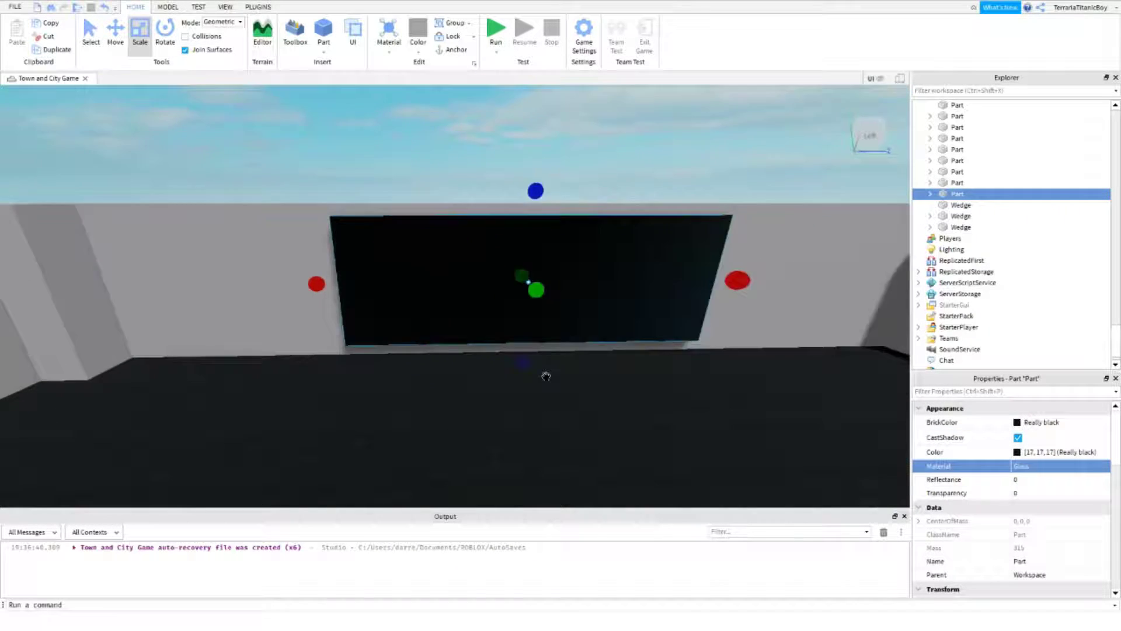
right_click_drag(530, 287, 530, 288)
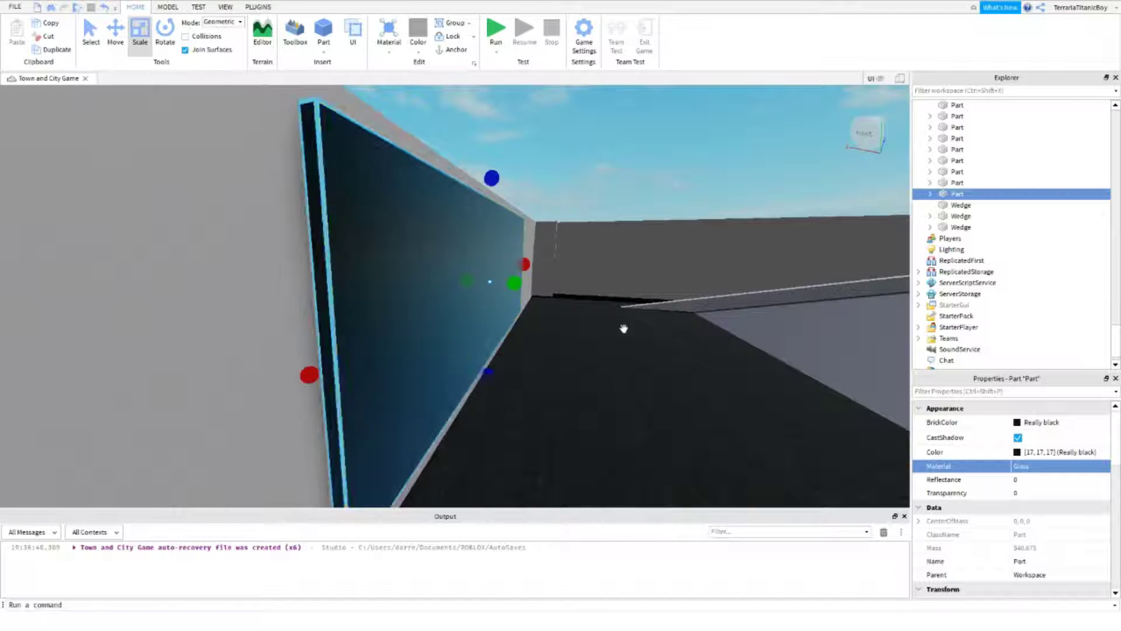
mouse_move(623, 325)
right_mouse_down()
mouse_move(643, 332)
mouse_move(612, 337)
right_mouse_up()
scroll(611, 337, "down", 3)
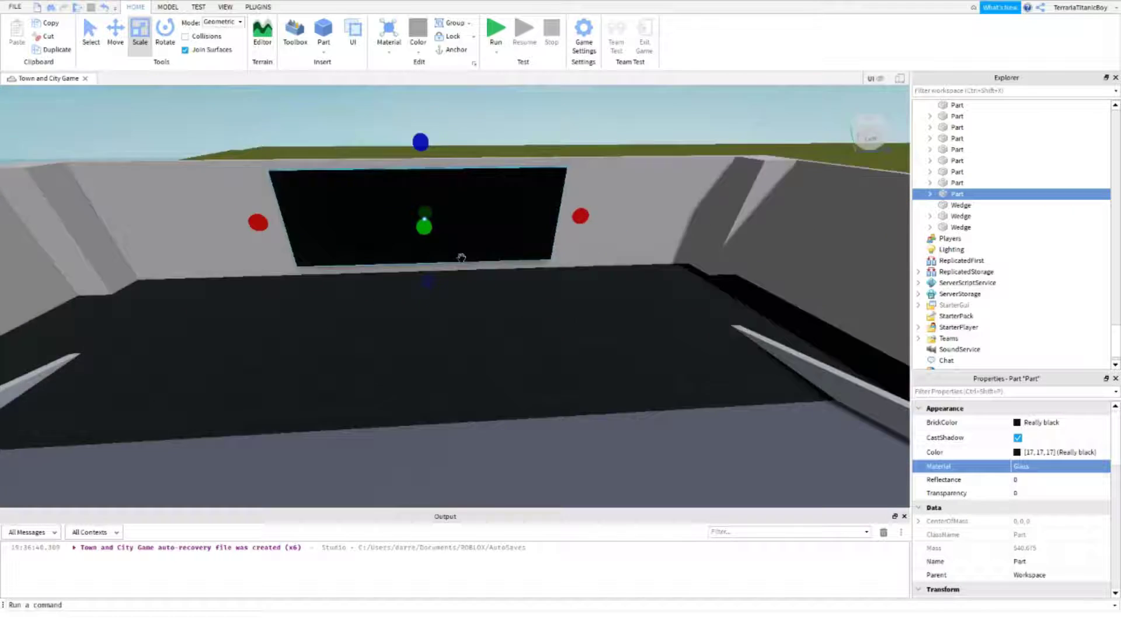
scroll(581, 196, "down", 3)
left_click(581, 197)
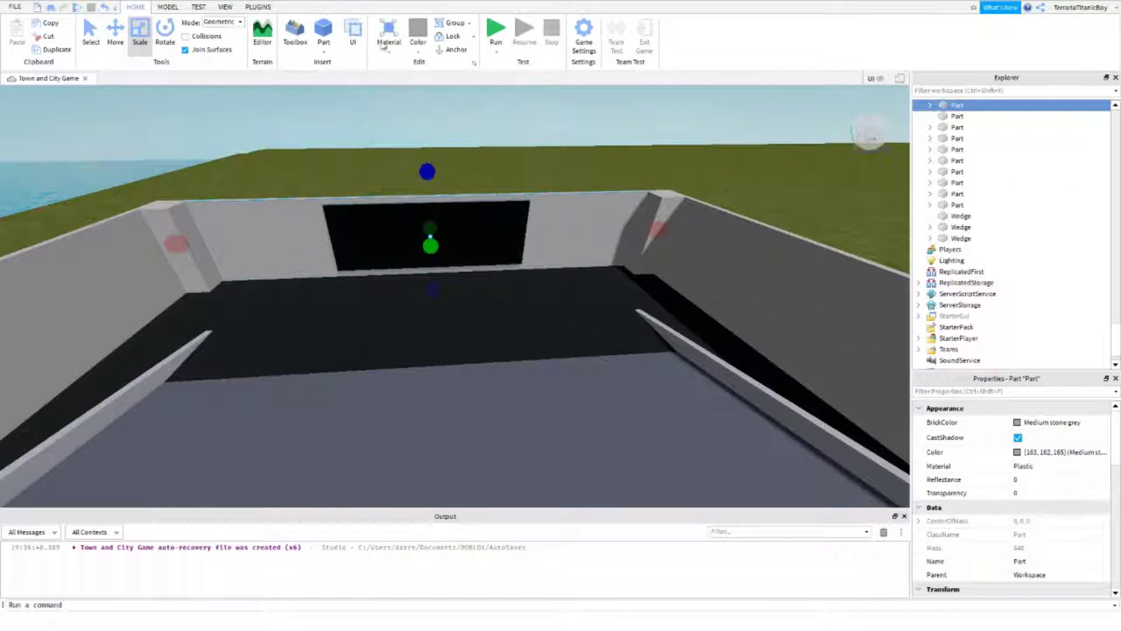
- Select the black glass panel and insert a SurfaceGui into it from Explorer
left_click(168, 7)
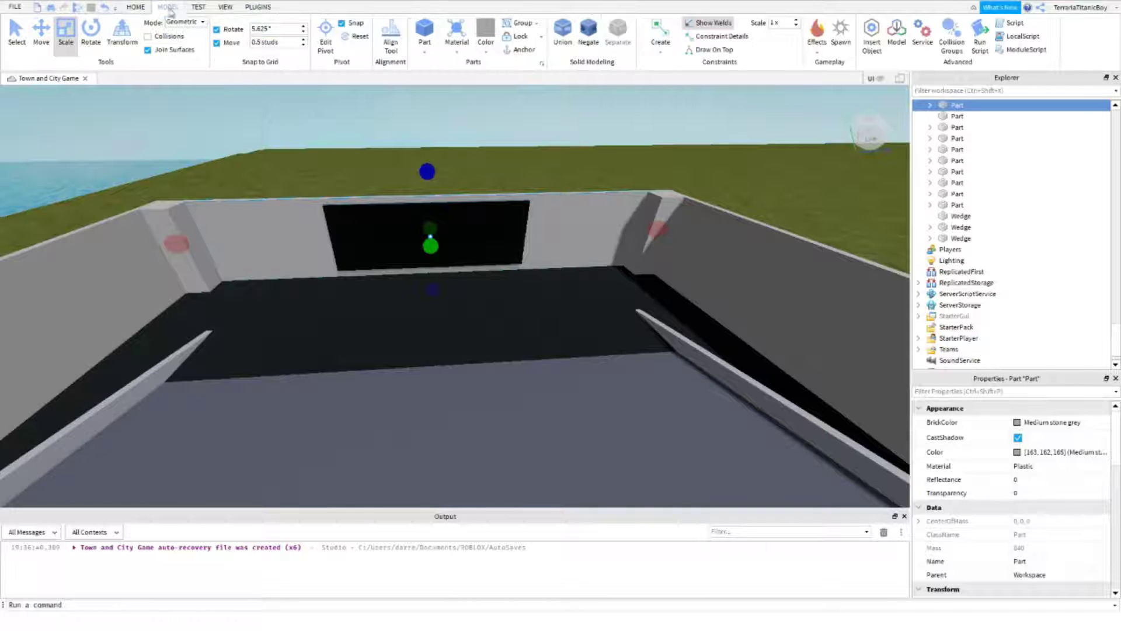
left_click(392, 44)
left_click(595, 231)
key("ctrl+2")
scroll(721, 295, "up", 5)
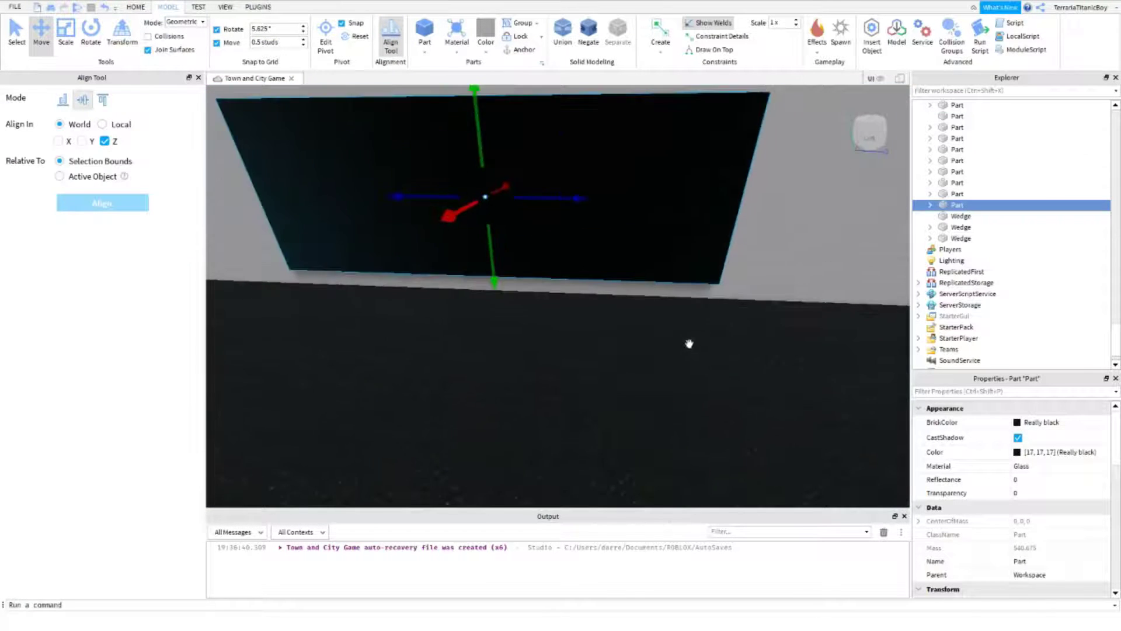
scroll(689, 343, "down", 4)
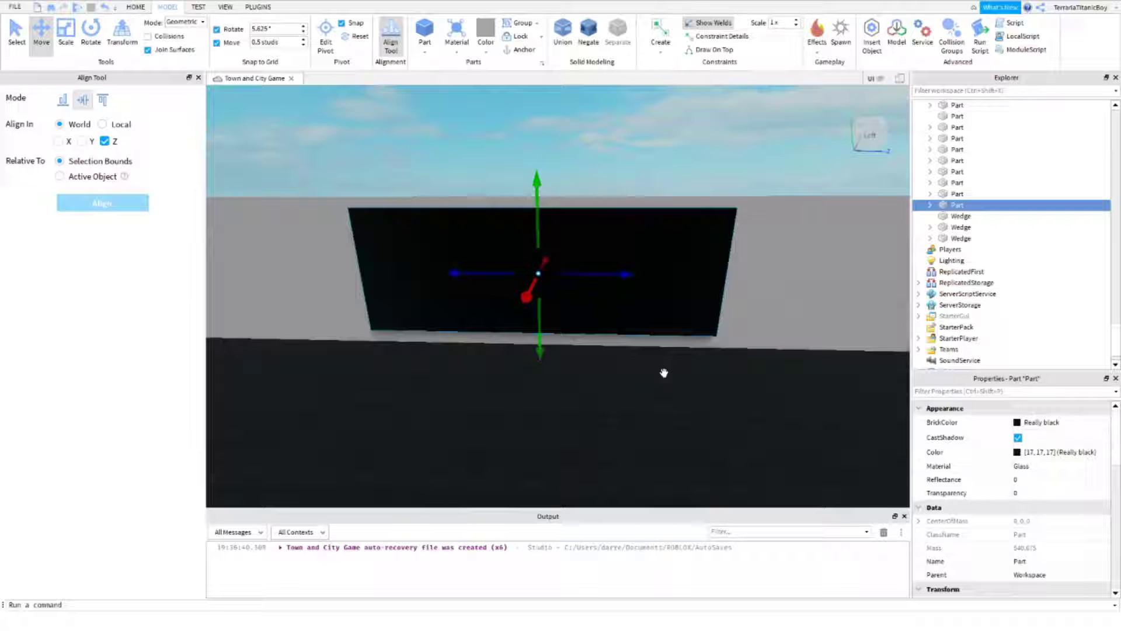
left_click(971, 204)
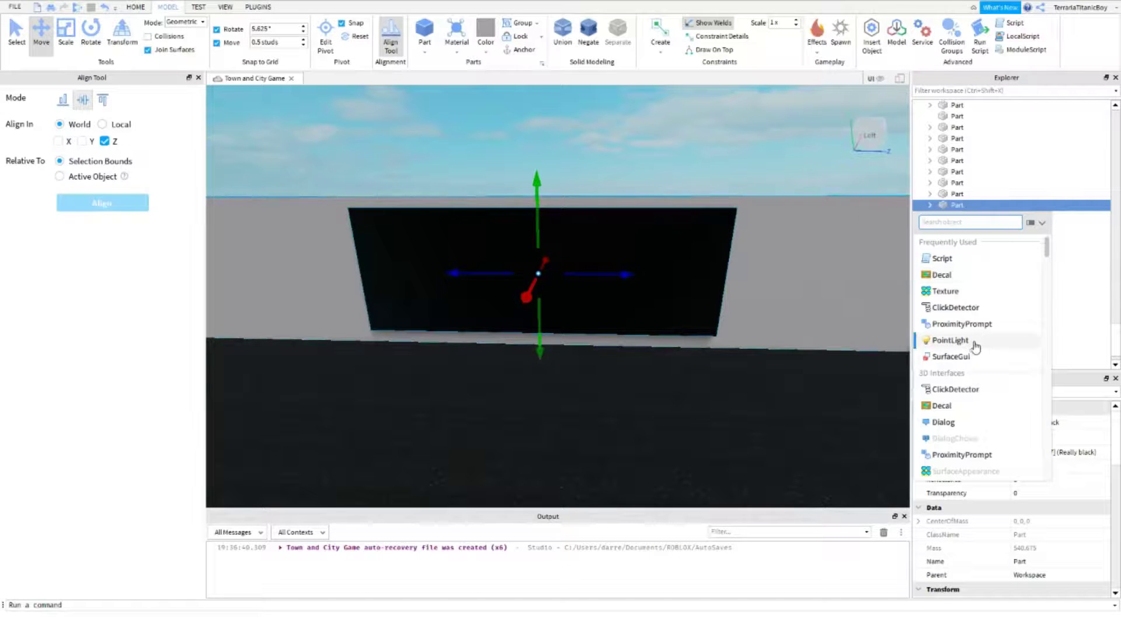
scroll(971, 371, "down", 2)
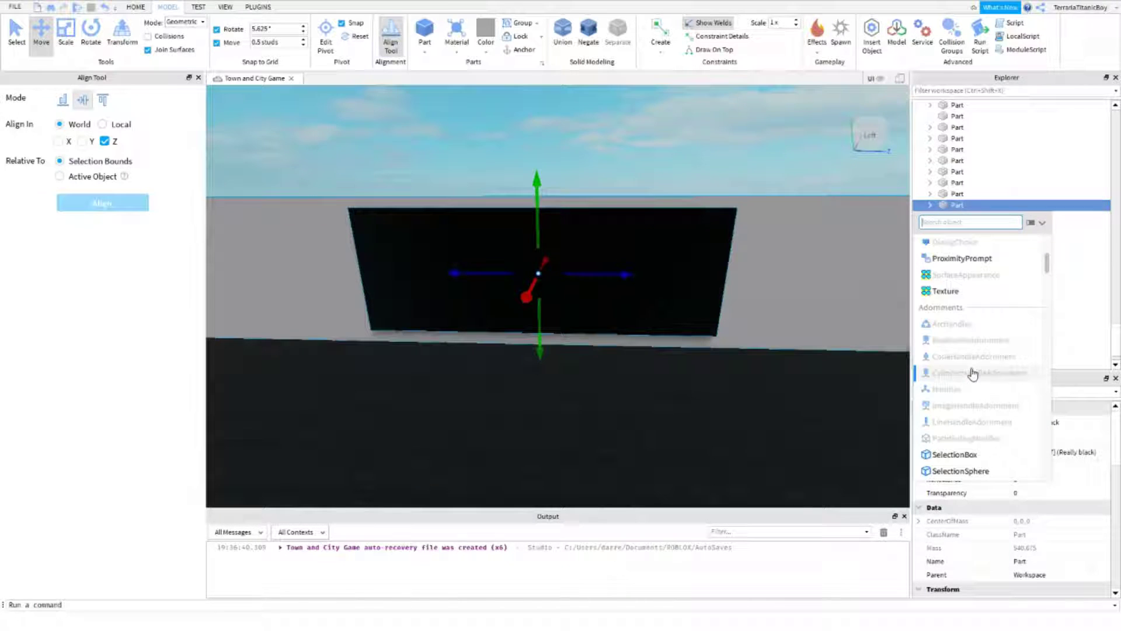
scroll(971, 371, "down", 2)
scroll(971, 370, "up", 4)
type("s")
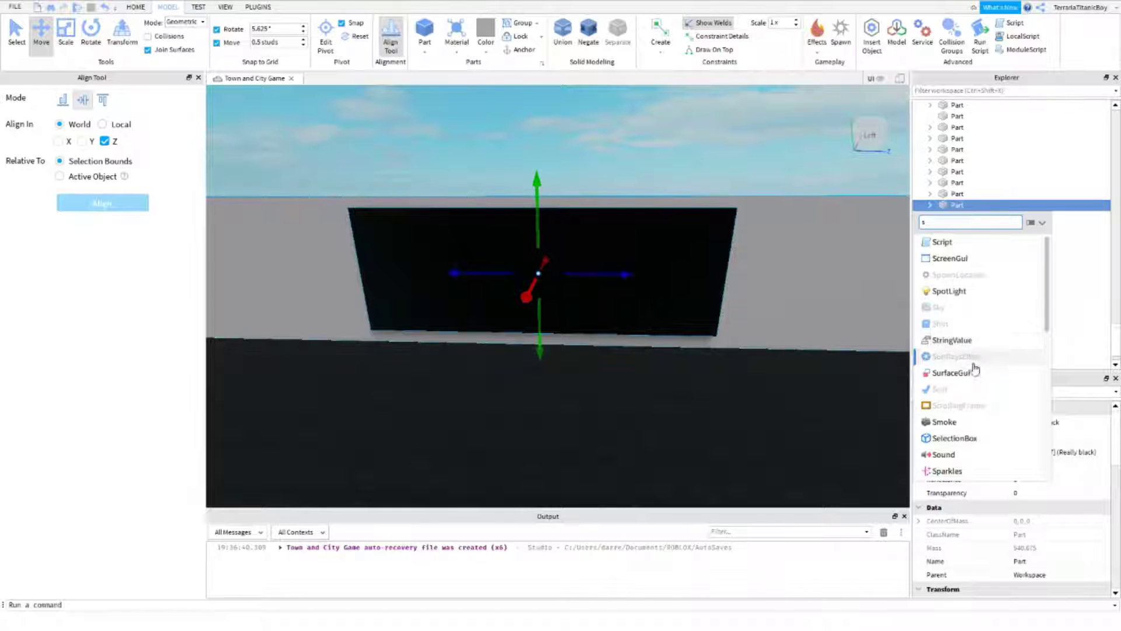
left_click(955, 372)
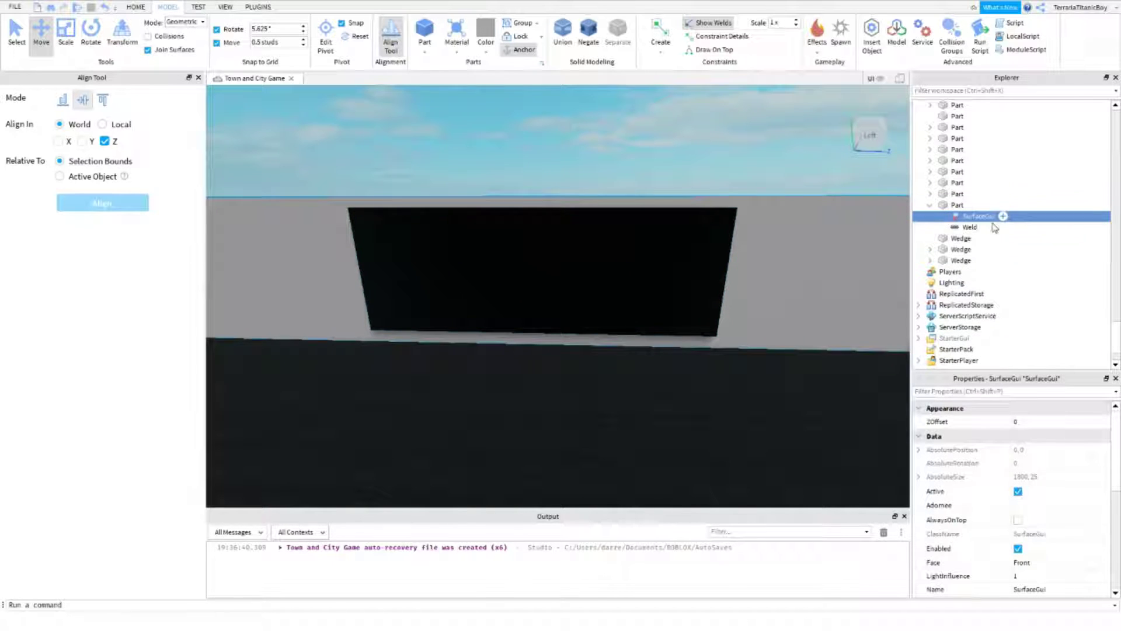
scroll(1009, 484, "down", 2)
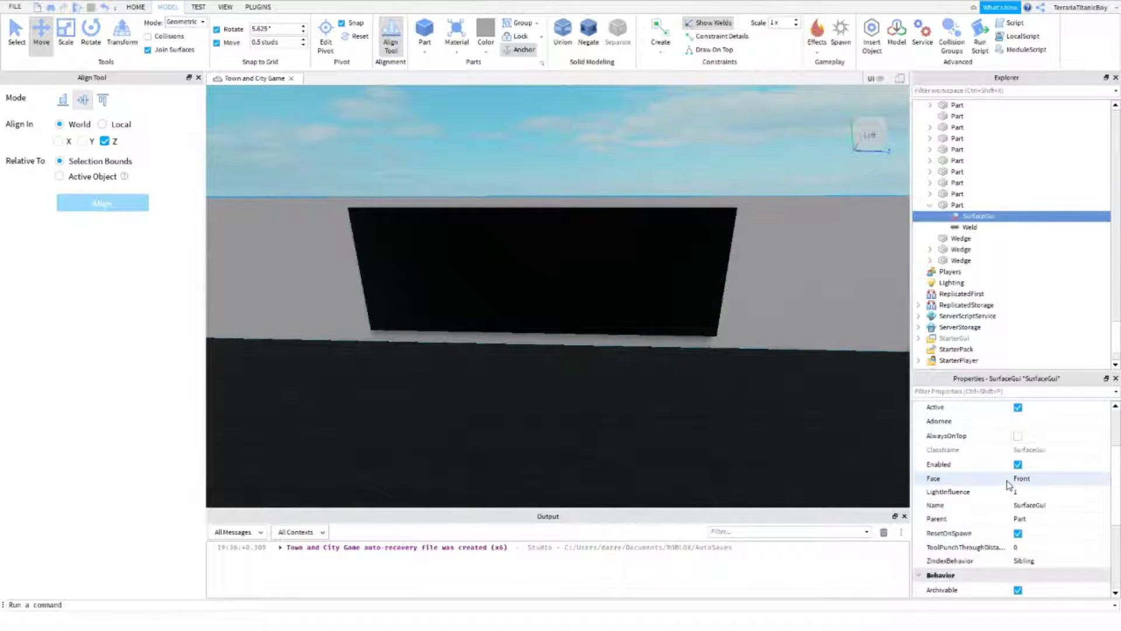
- Try the SurfaceGui Face values Bottom, Back, Left and Right, settling on Top
left_click(1034, 479)
left_click(1035, 502)
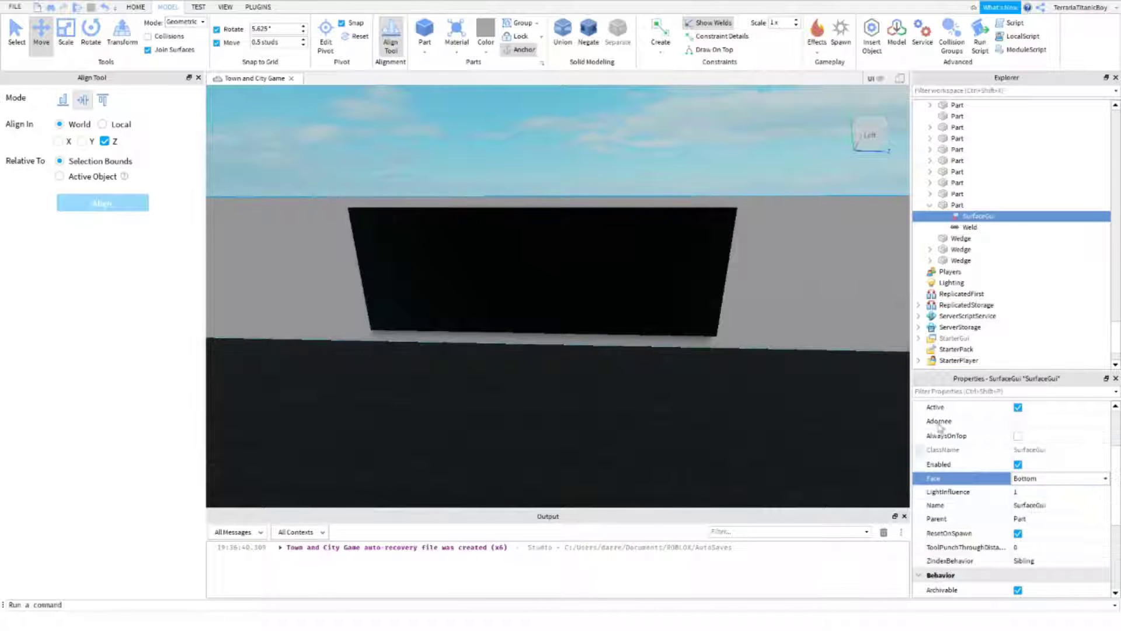
scroll(800, 375, "up", 2)
left_click(1027, 484)
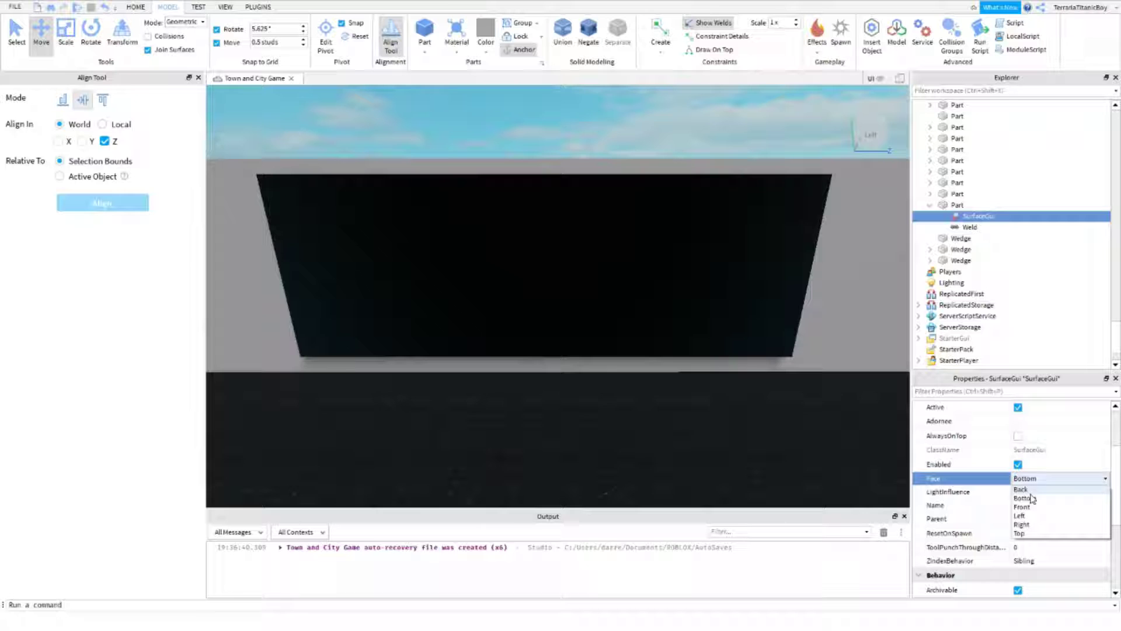
left_click(1023, 489)
left_click(1030, 518)
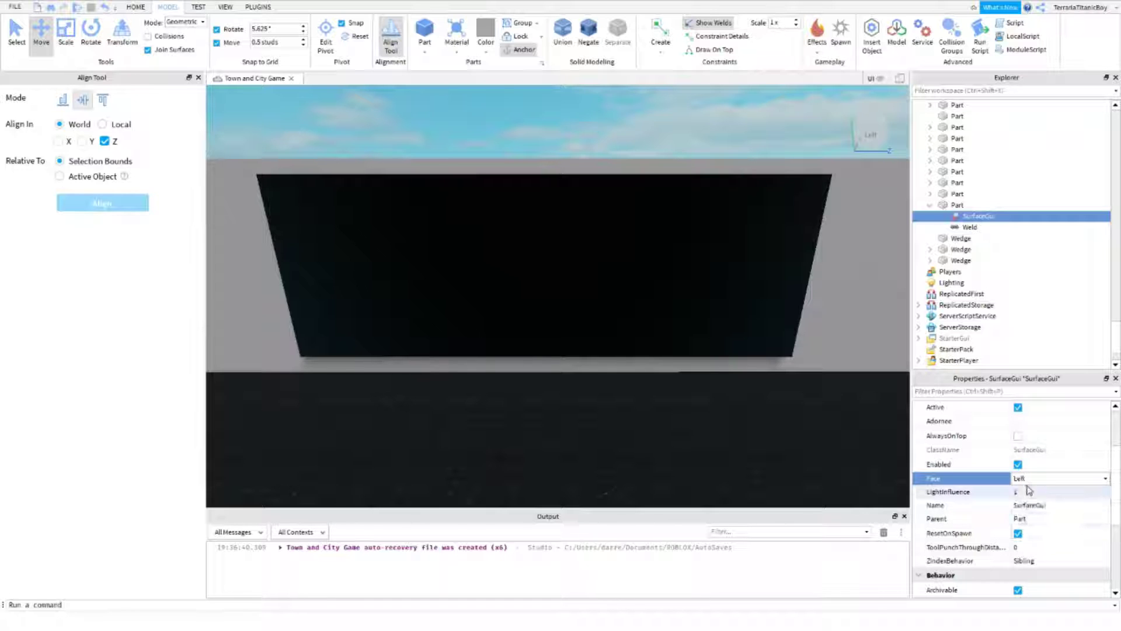
left_click(1026, 480)
left_click(1023, 525)
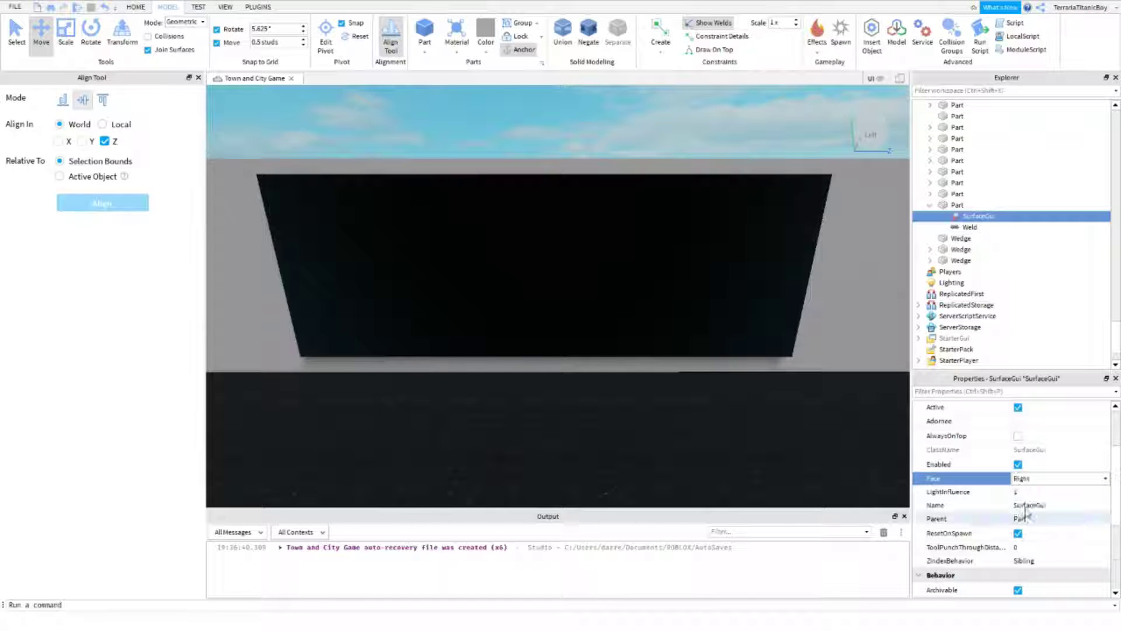
left_click(1026, 478)
left_click(1021, 532)
right_click_drag(785, 438, 614, 410)
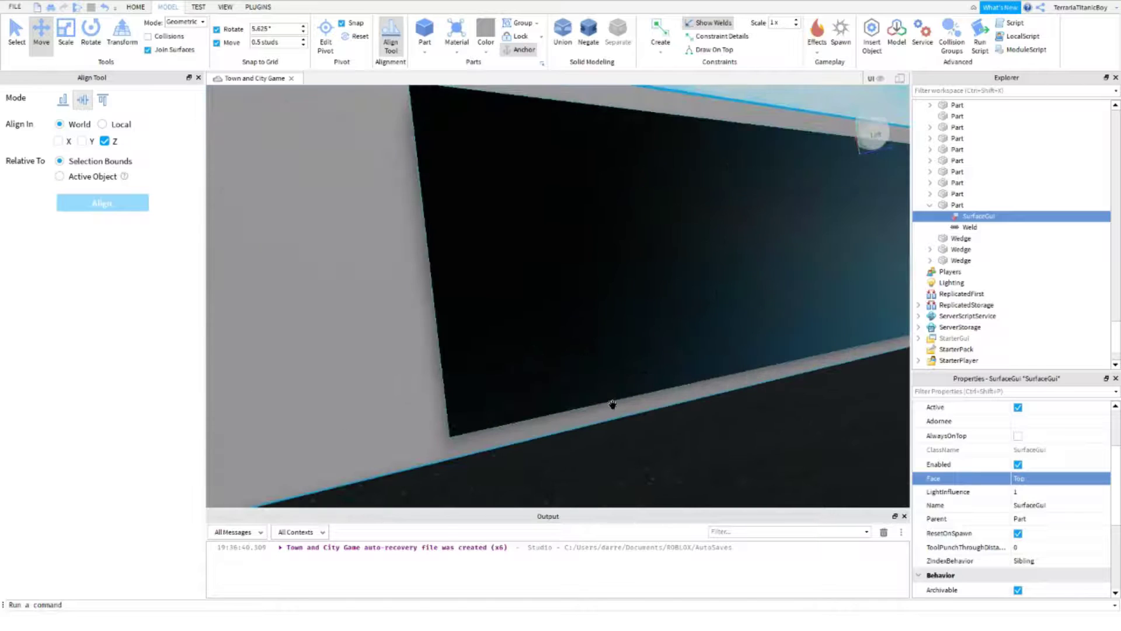
right_click_drag(500, 394, 911, 302)
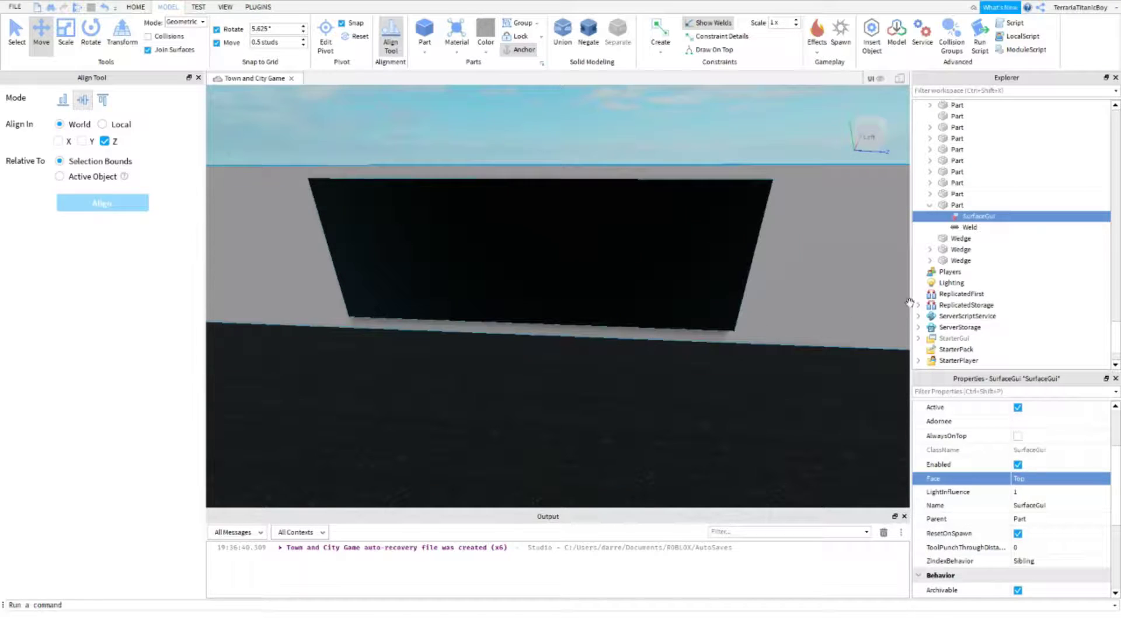
mouse_move(1002, 215)
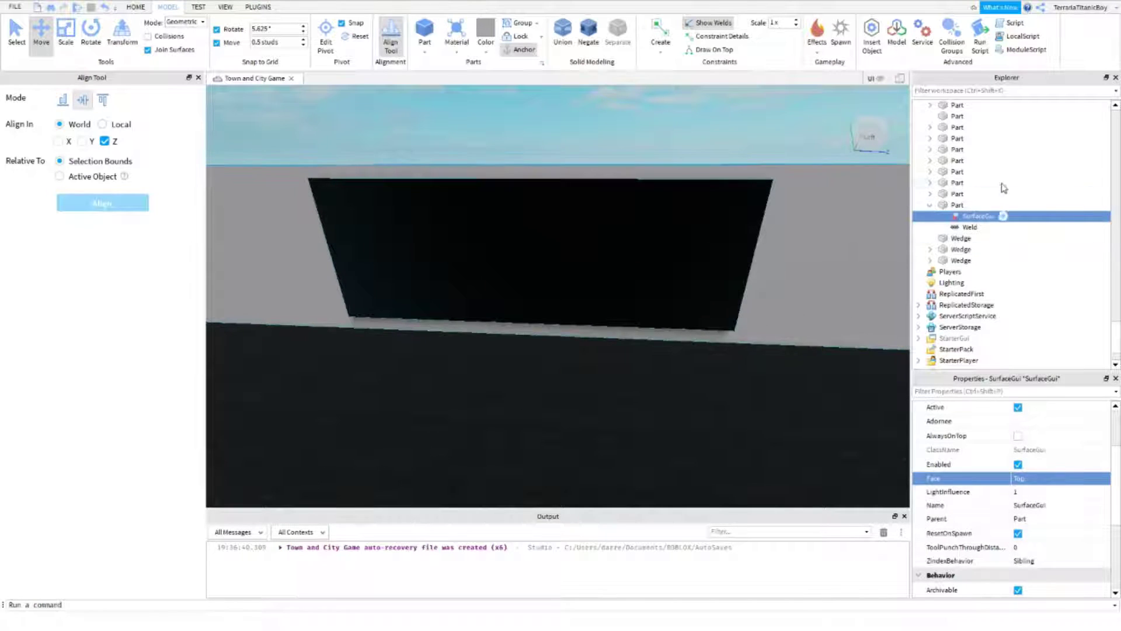
- Insert the Eat! video from the Toolbox Videos category into the SurfaceGui
left_click(197, 79)
left_click(135, 6)
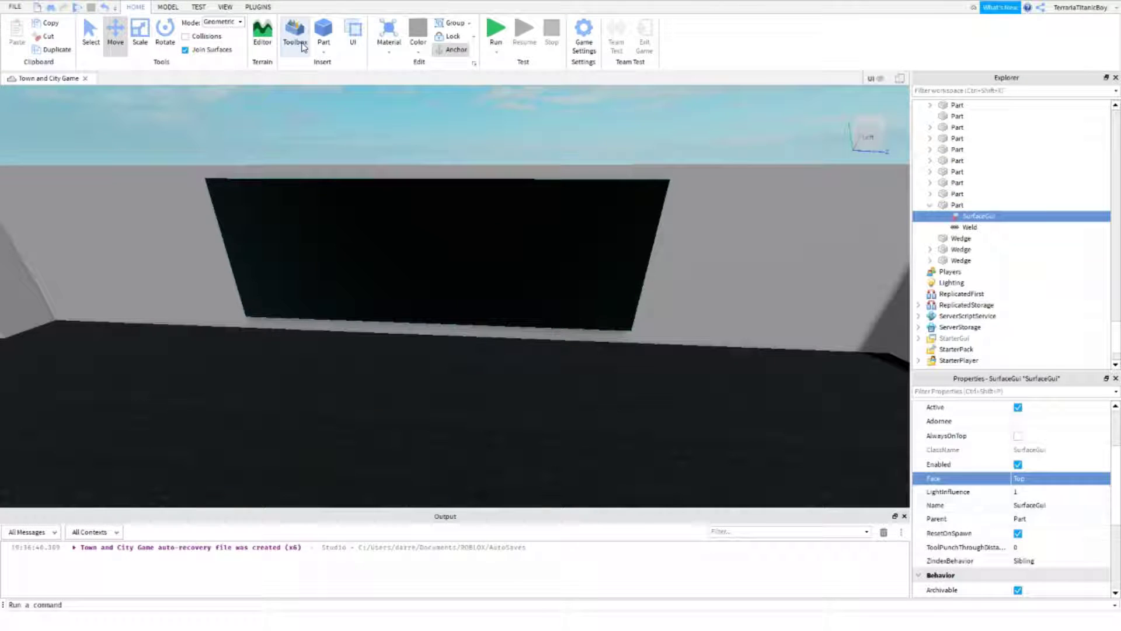
left_click(296, 44)
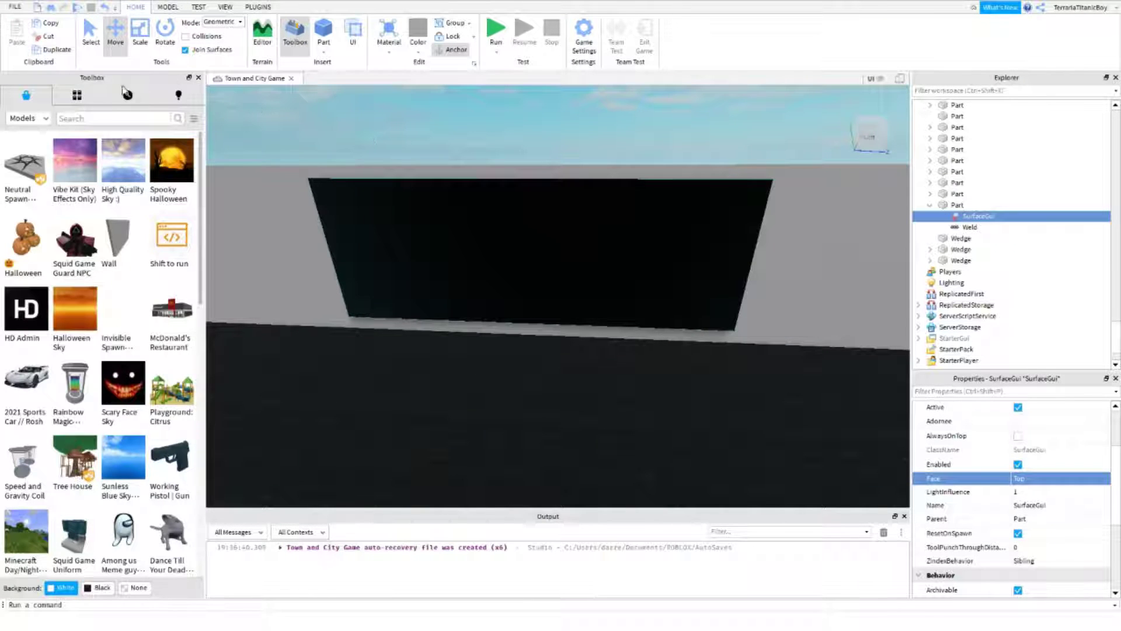
left_click(39, 124)
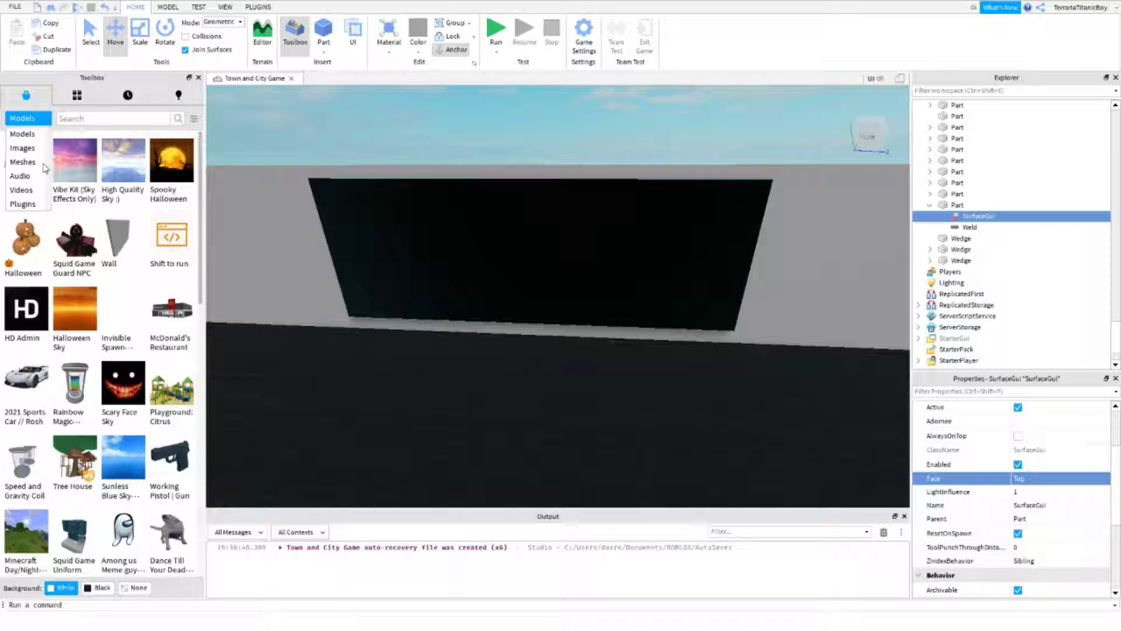
left_click(22, 189)
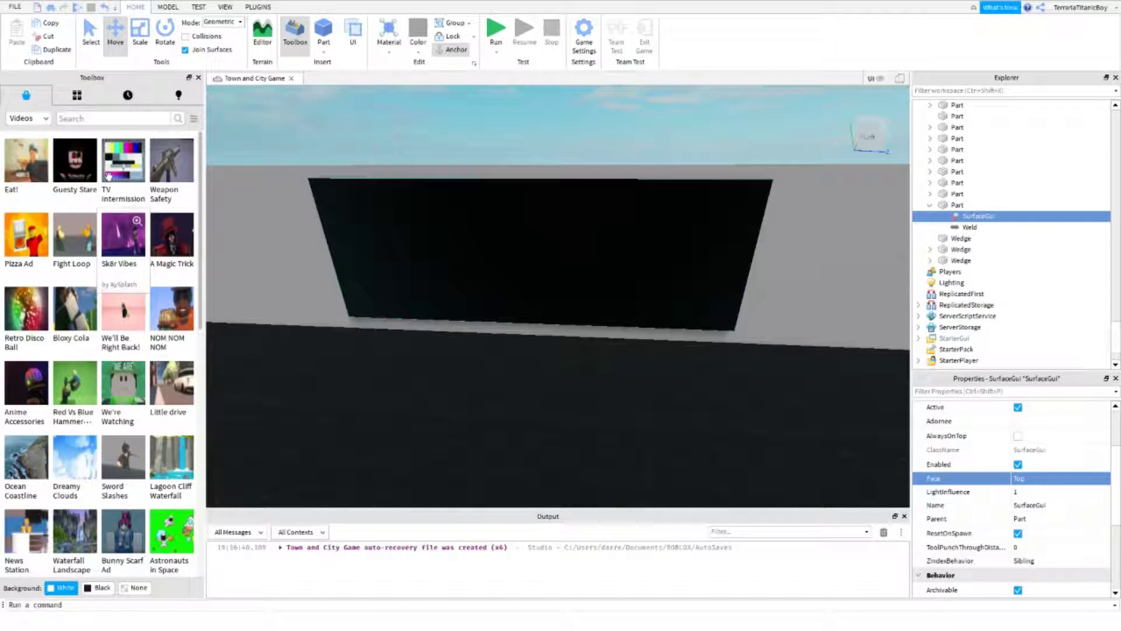
left_click(17, 167)
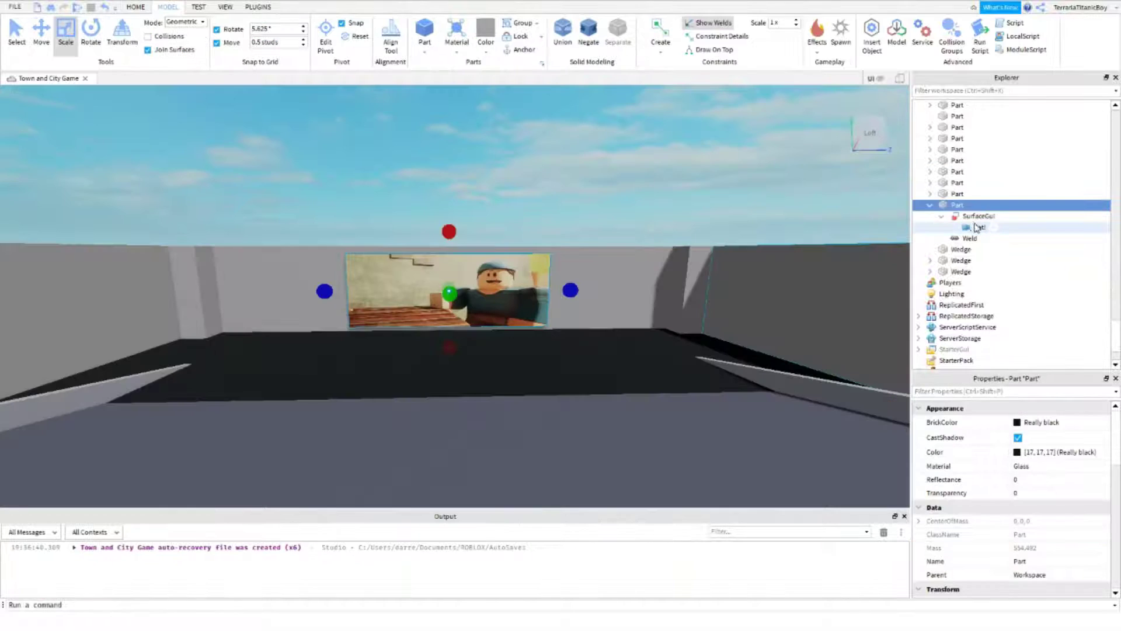
- Tick Looped on the Eat! VideoFrame and set its TimePosition to 0
left_click(978, 226)
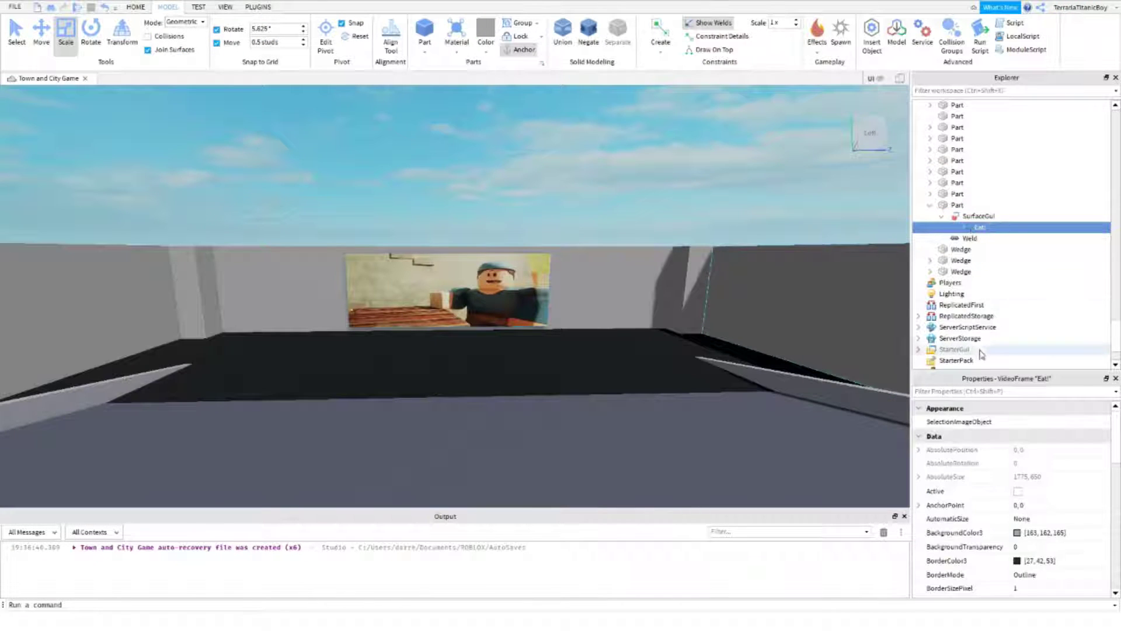
scroll(714, 353, "up", 3)
scroll(1008, 473, "down", 3)
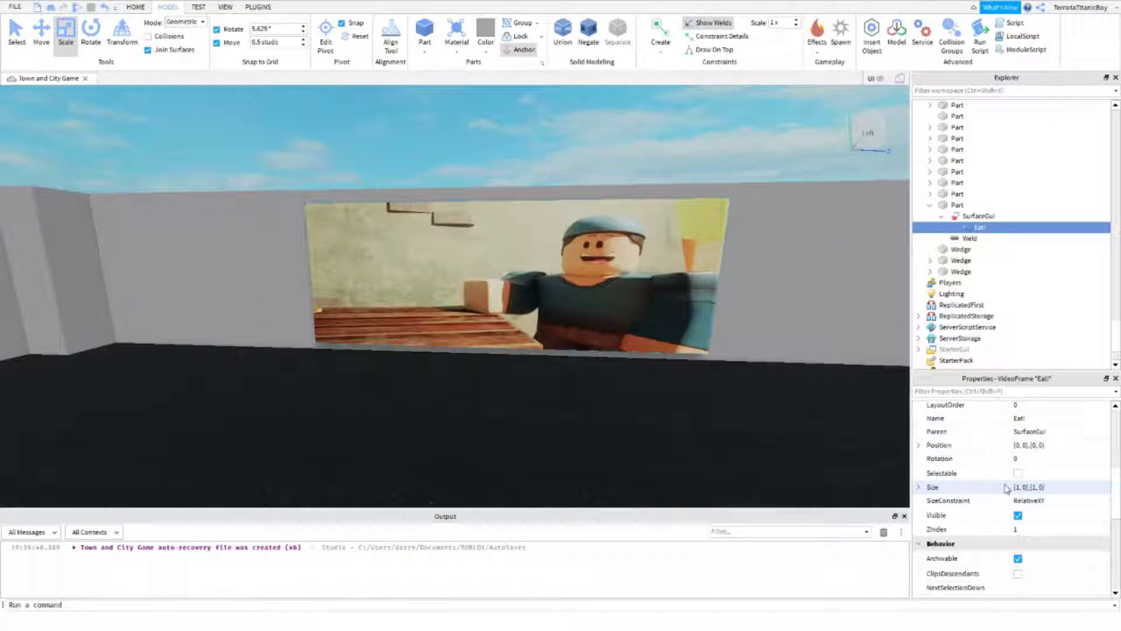
scroll(1012, 491, "down", 3)
scroll(1019, 502, "down", 3)
scroll(1021, 512, "down", 1)
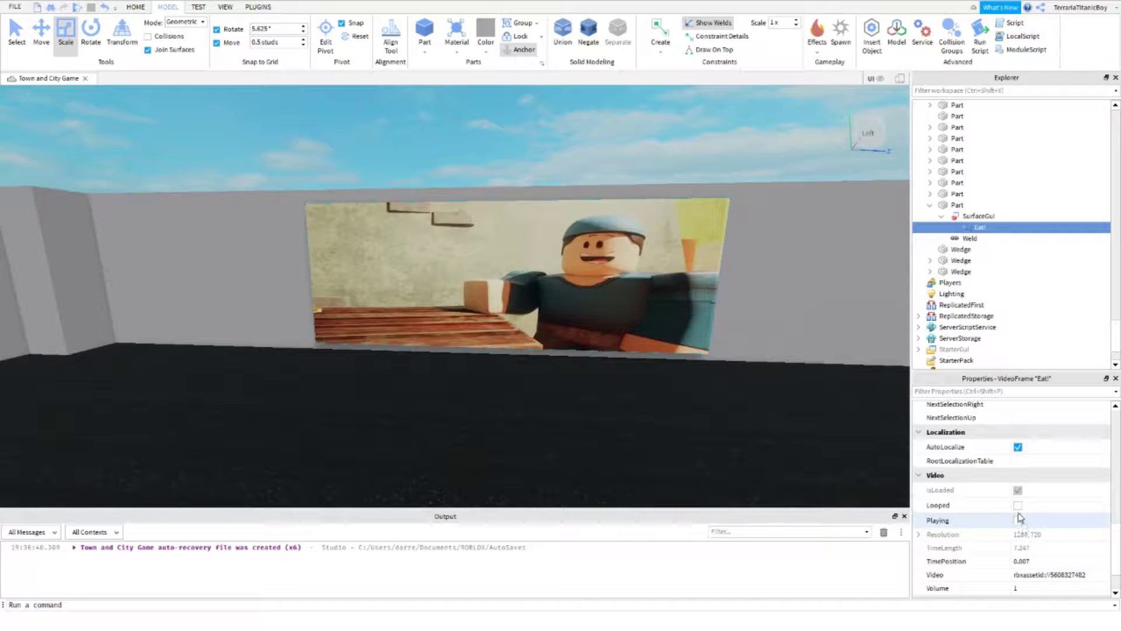
left_click(1017, 506)
scroll(1029, 525, "down", 1)
left_click(1041, 514)
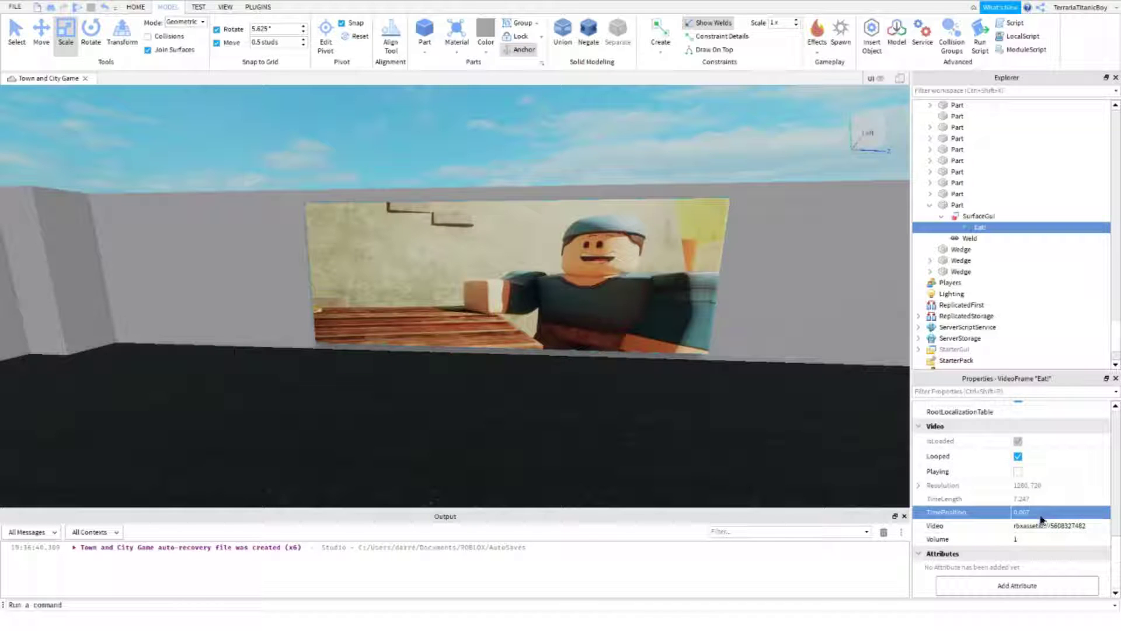
type("0")
key("Return")
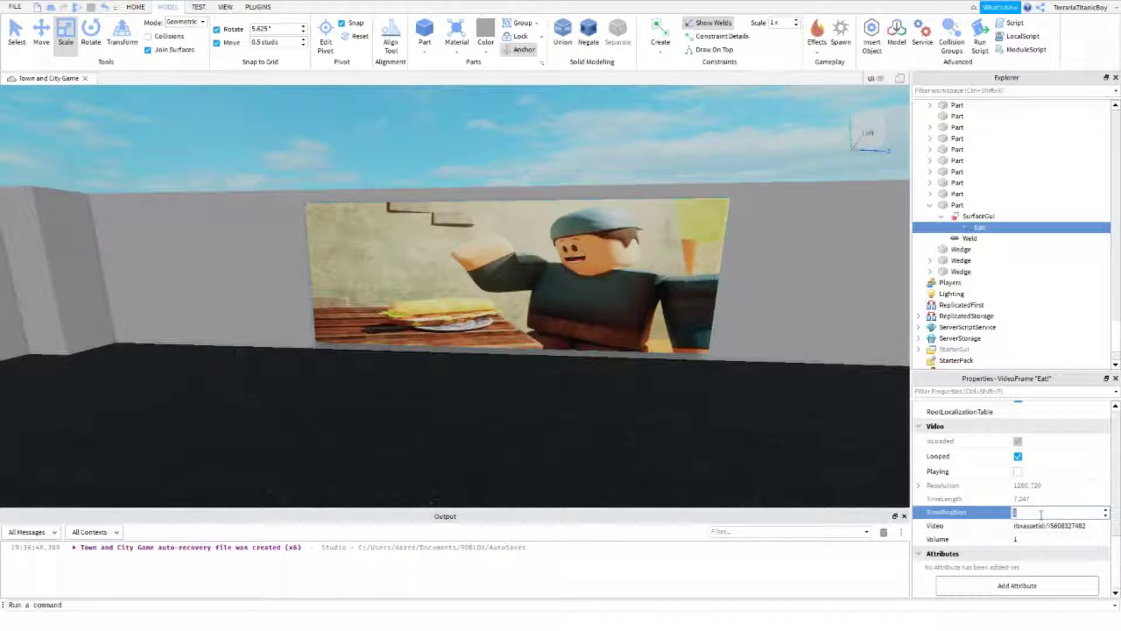
key("Return")
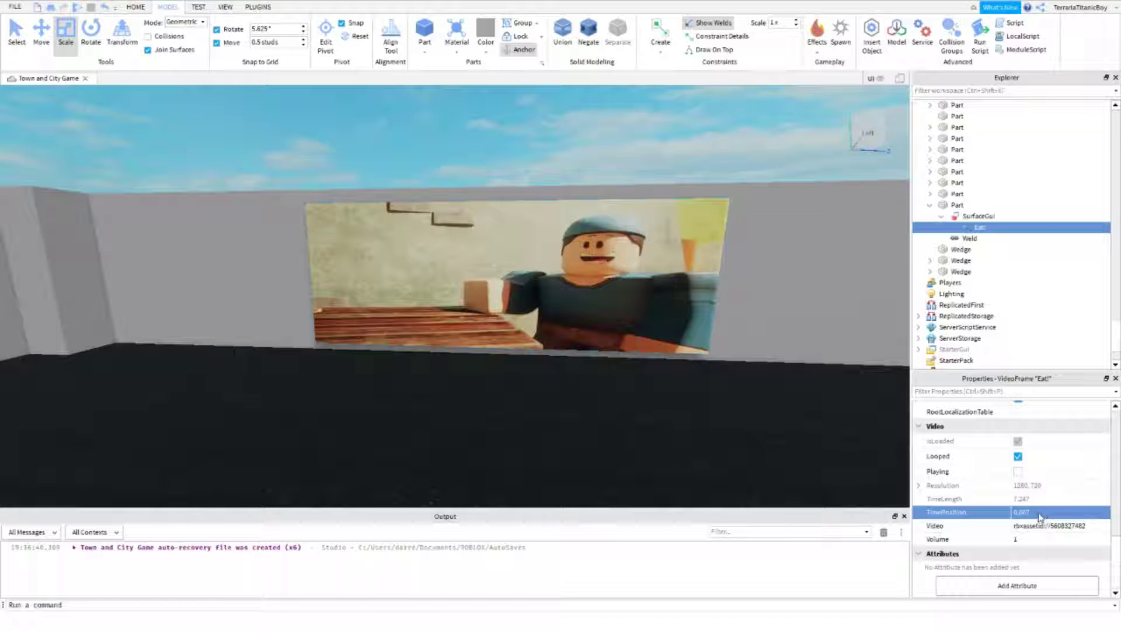
key("Return")
left_click(1038, 513)
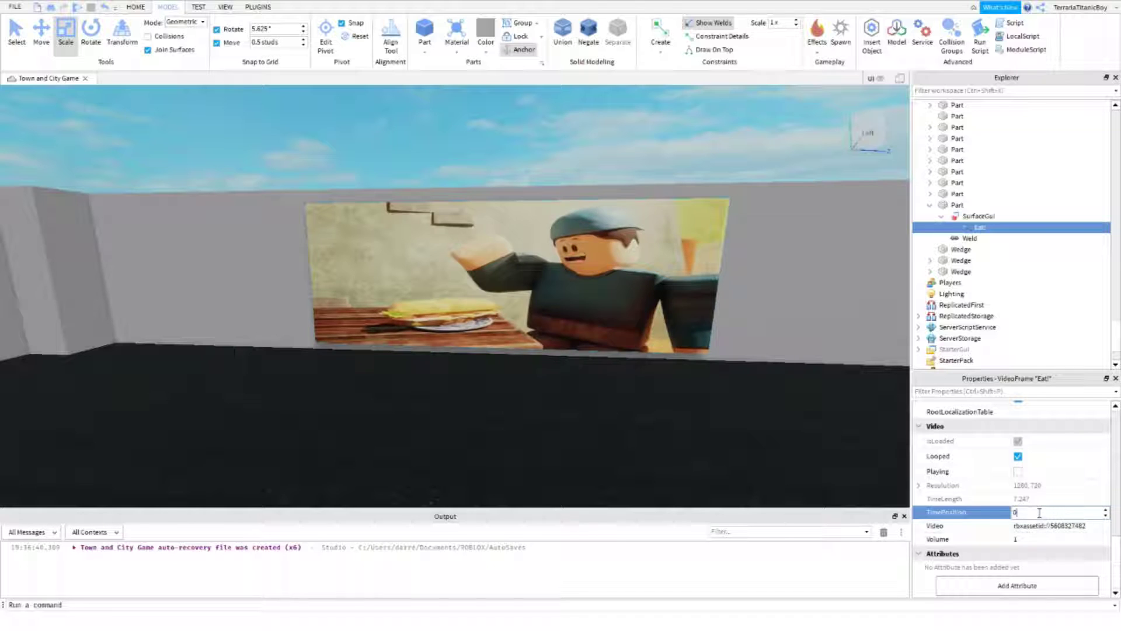
key("Return")
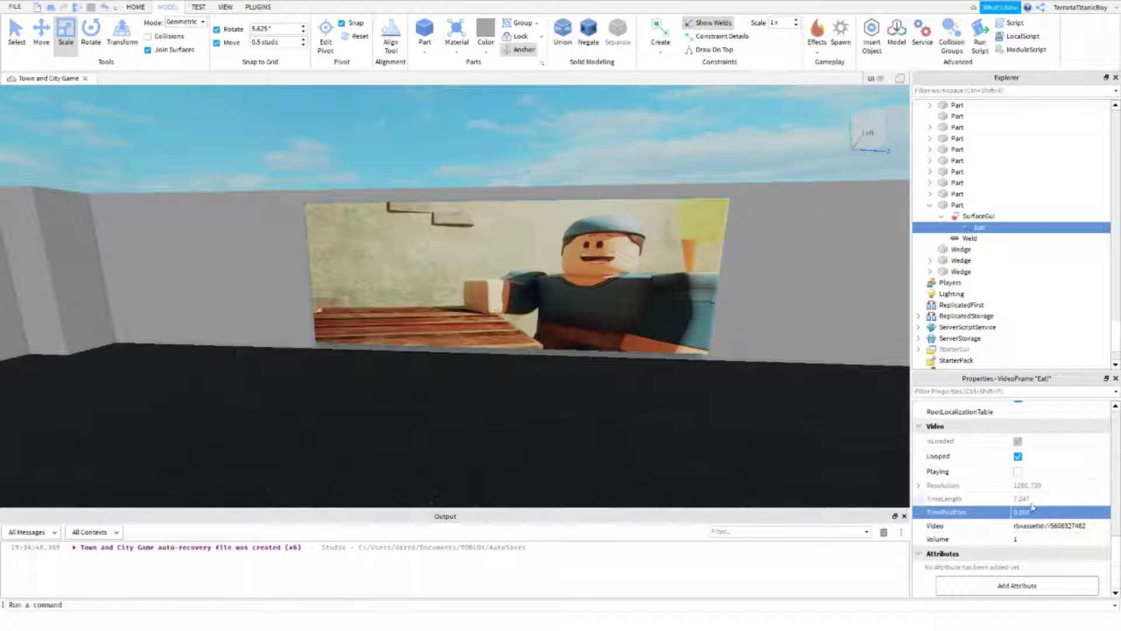
scroll(807, 330, "down", 3)
scroll(821, 333, "down", 2)
scroll(763, 345, "up", 5)
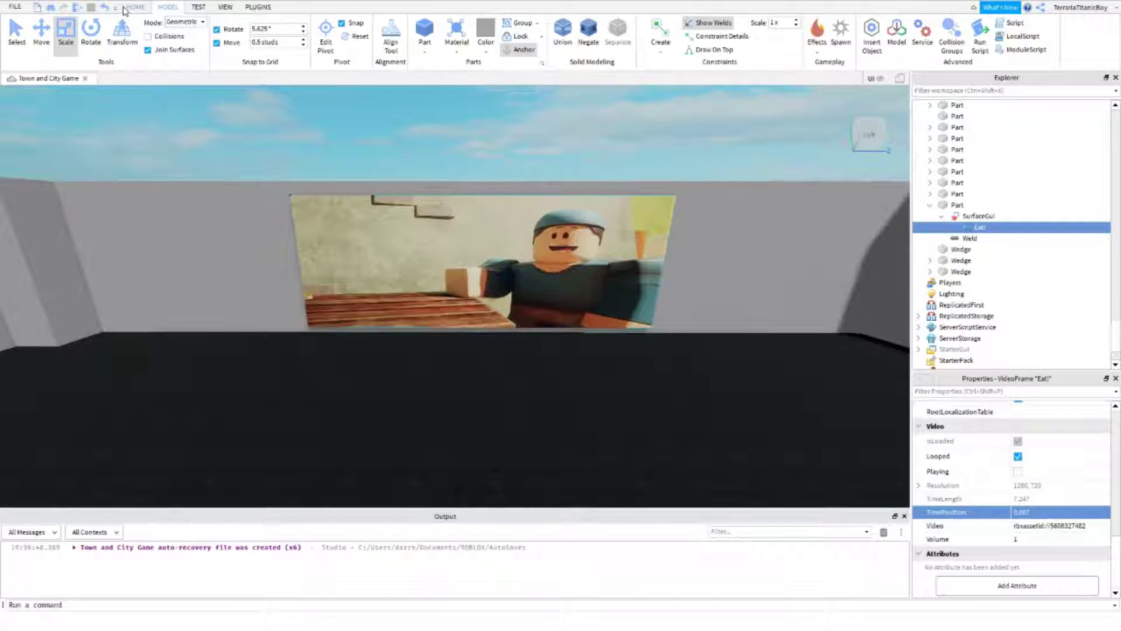
left_click(133, 7)
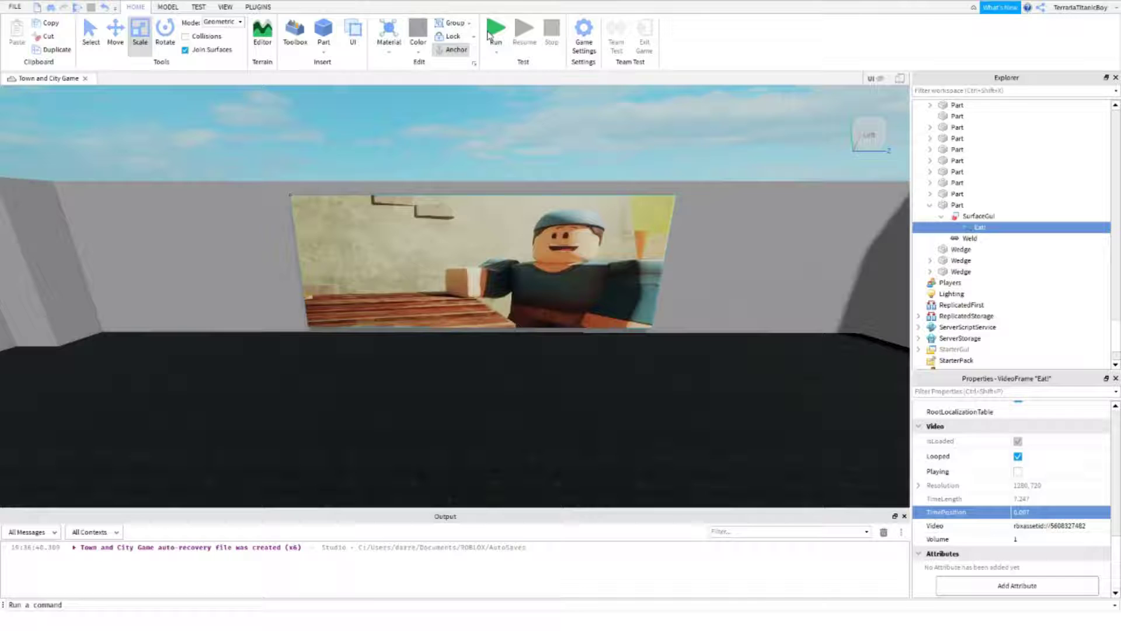
- Start a play-test and move the camera toward the sign wall
left_click(497, 33)
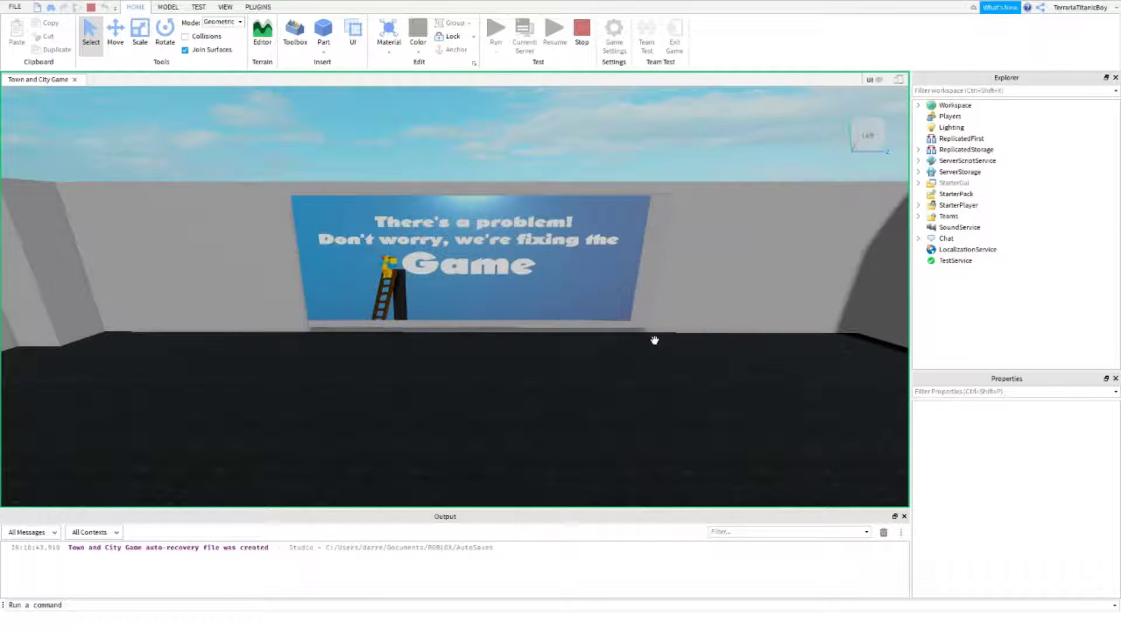
key("w")
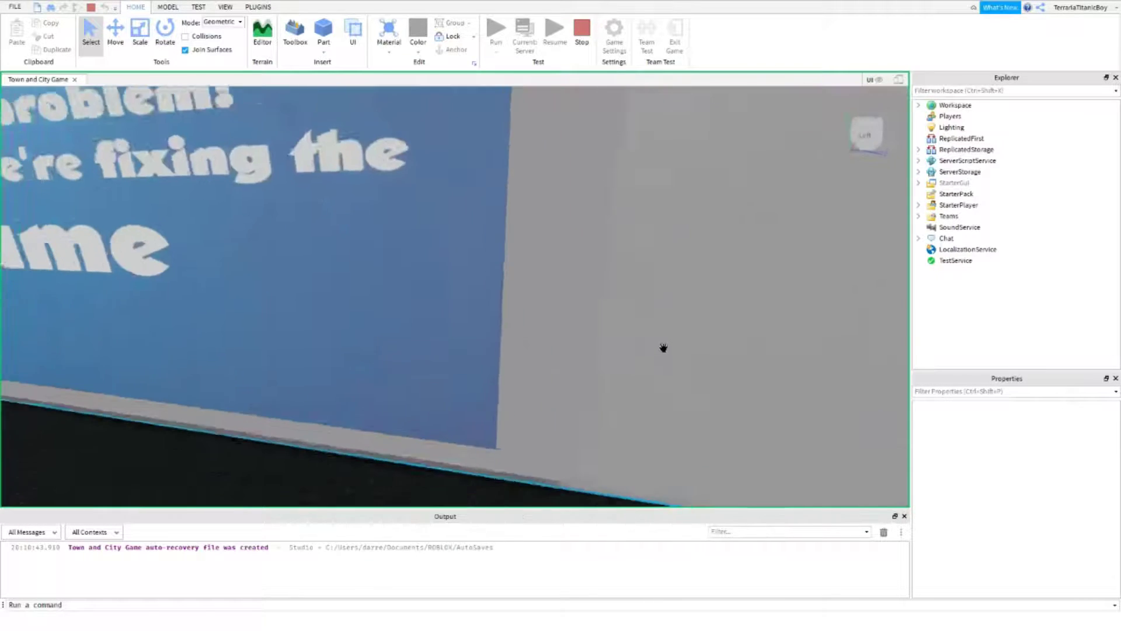
right_click(663, 348)
- Select the black glass screen and its Eat! video frame, viewing the sign
left_click(476, 333)
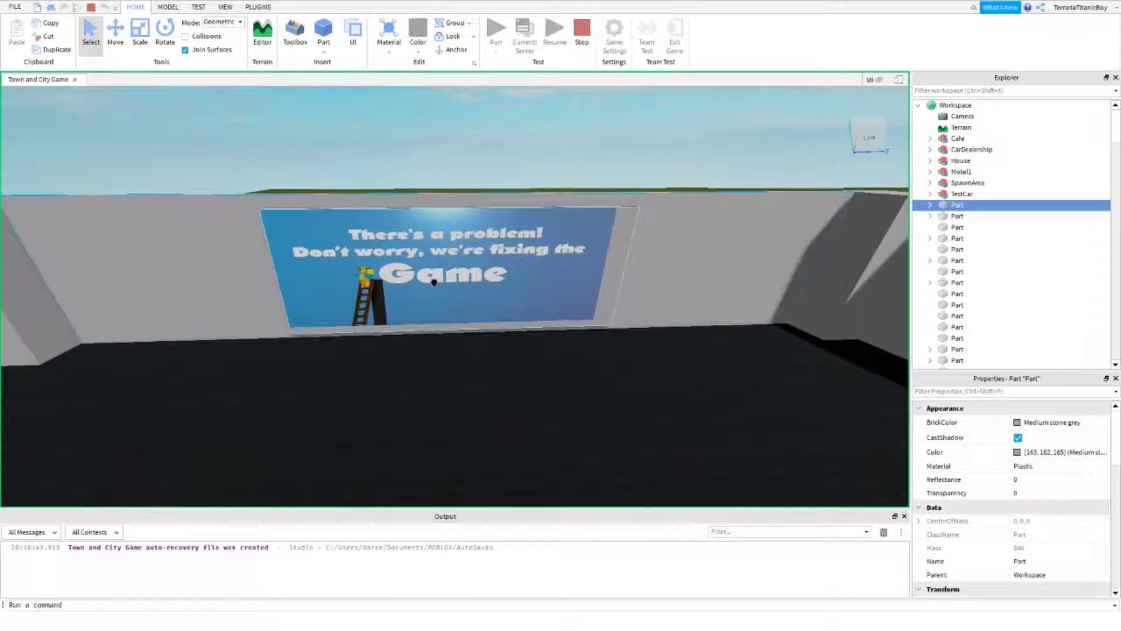
left_click(854, 263)
scroll(952, 263, "down", 3)
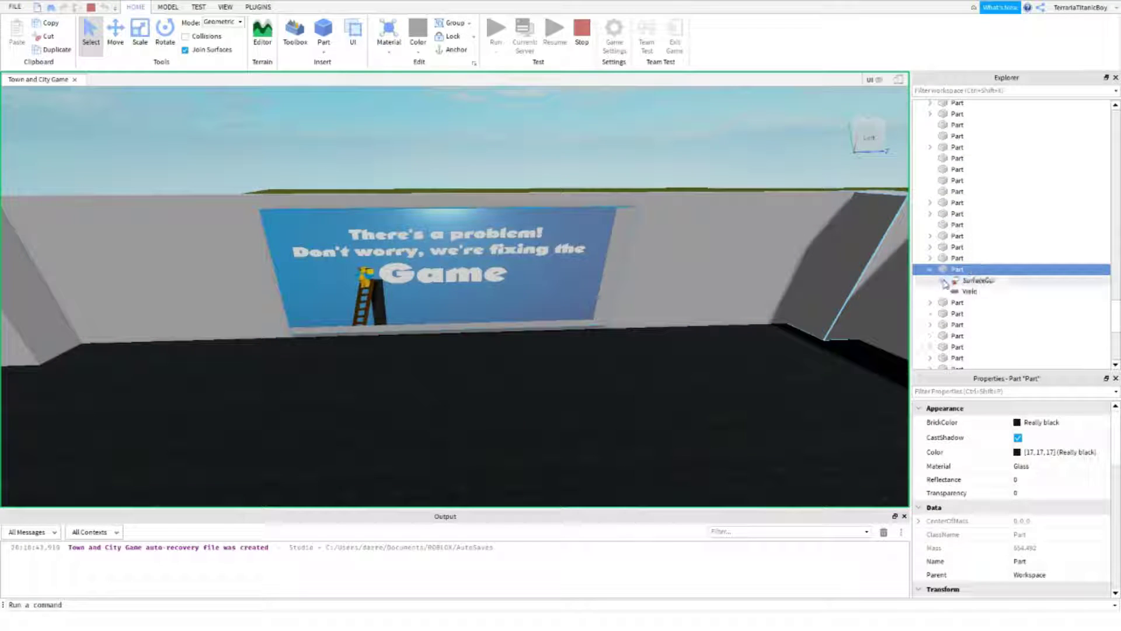
left_click(941, 280)
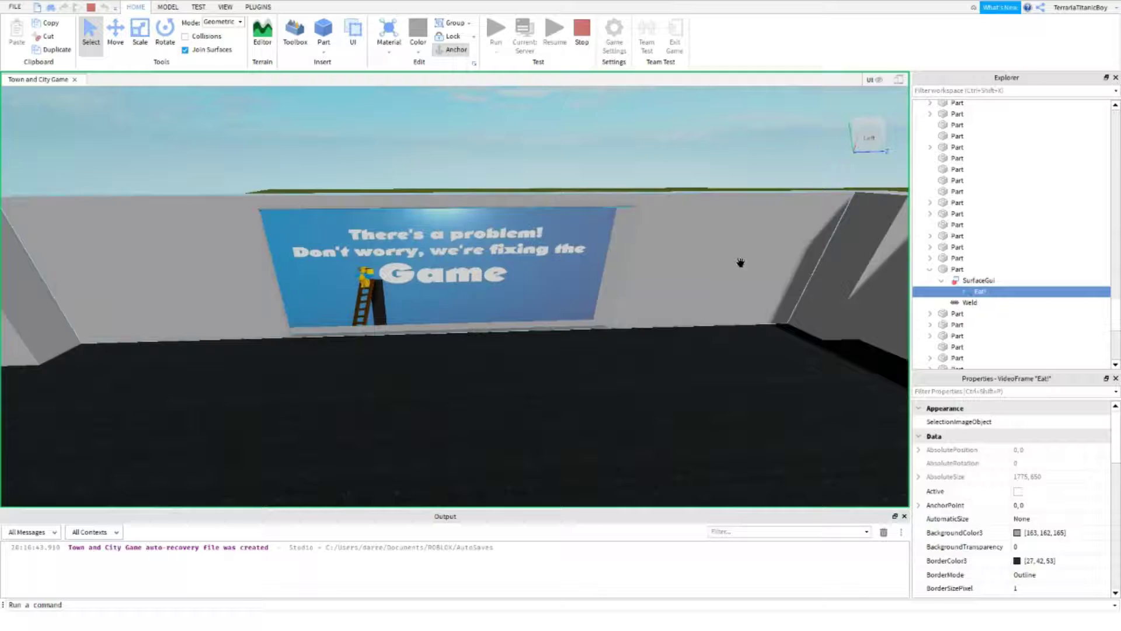
right_click_drag(741, 263, 741, 262)
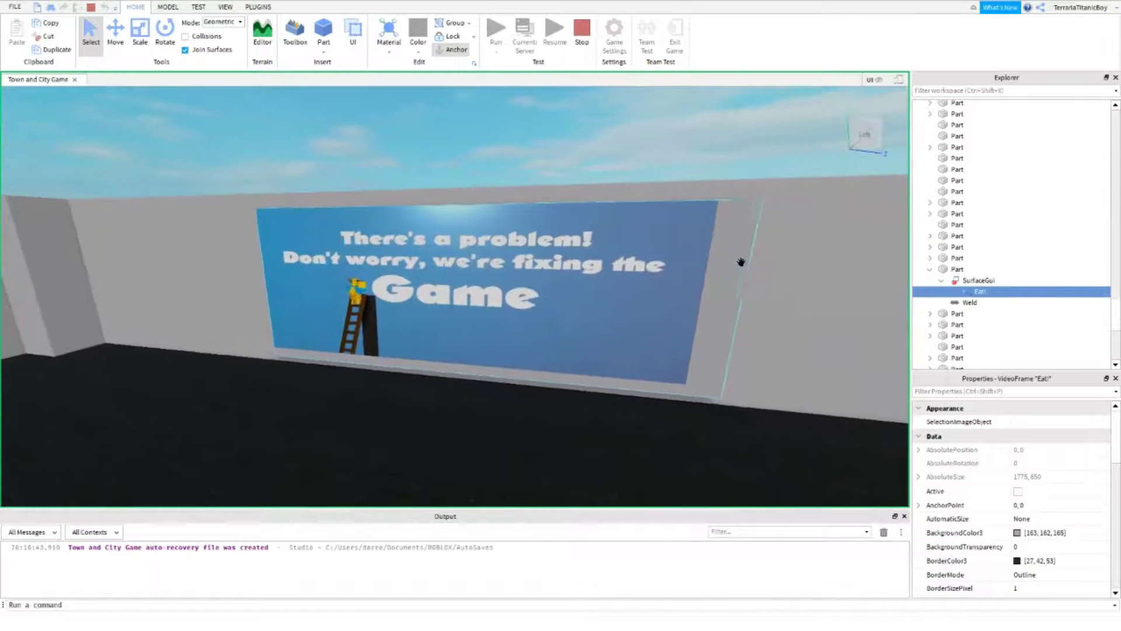
right_click_drag(741, 263, 751, 275)
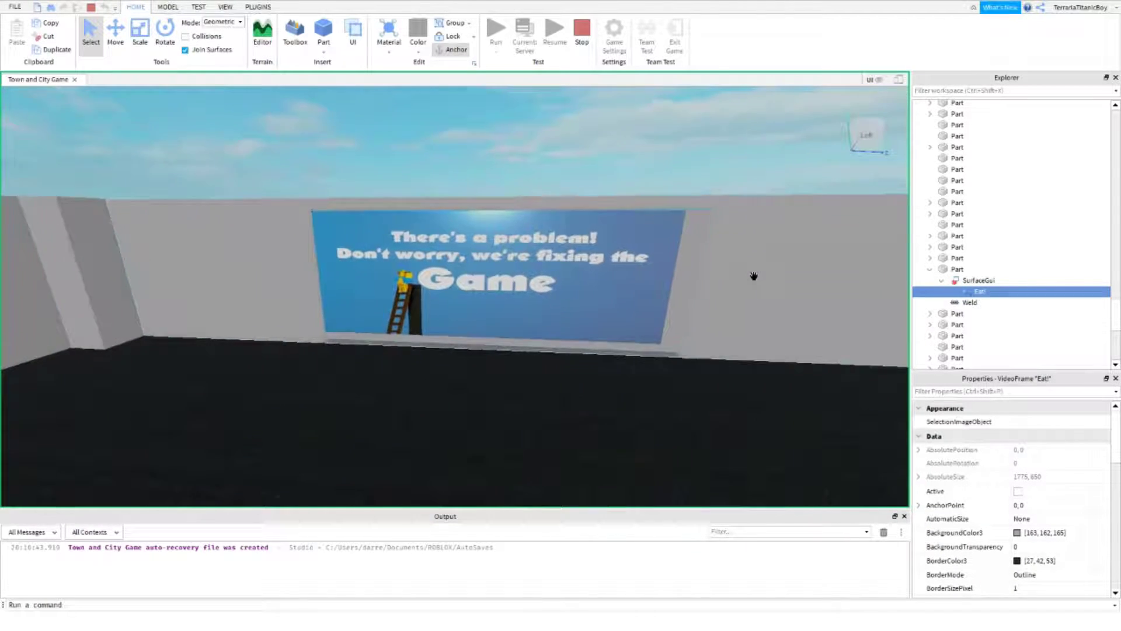
- Stop the test, set the Eat! video Playing with TimePosition 0, and run a test
left_click(582, 44)
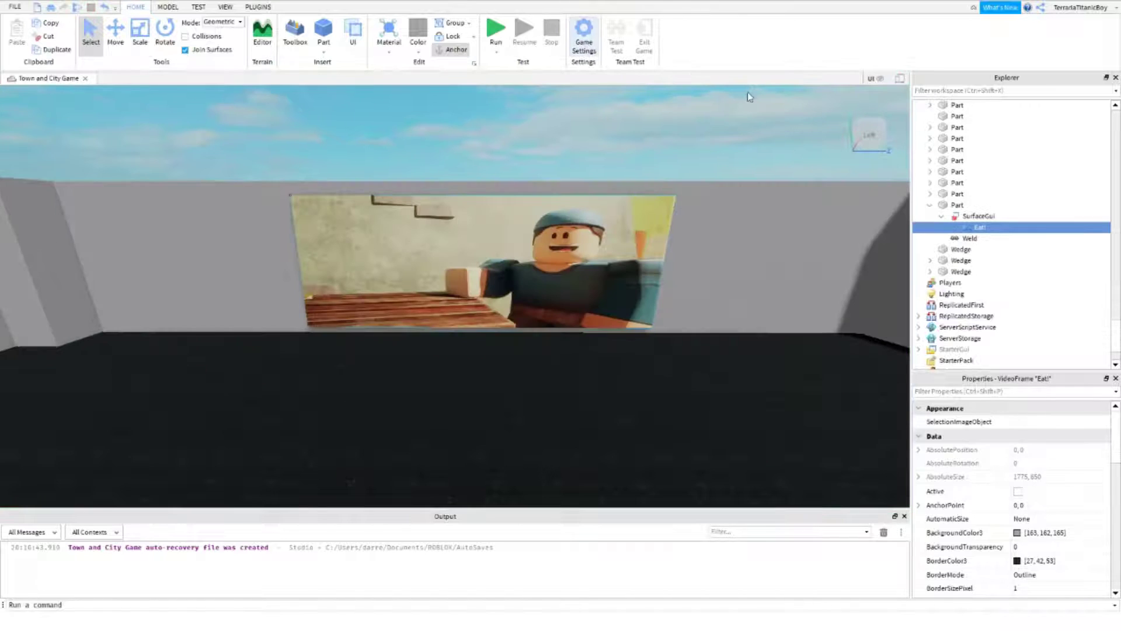
scroll(1028, 502, "down", 4)
scroll(1028, 503, "down", 4)
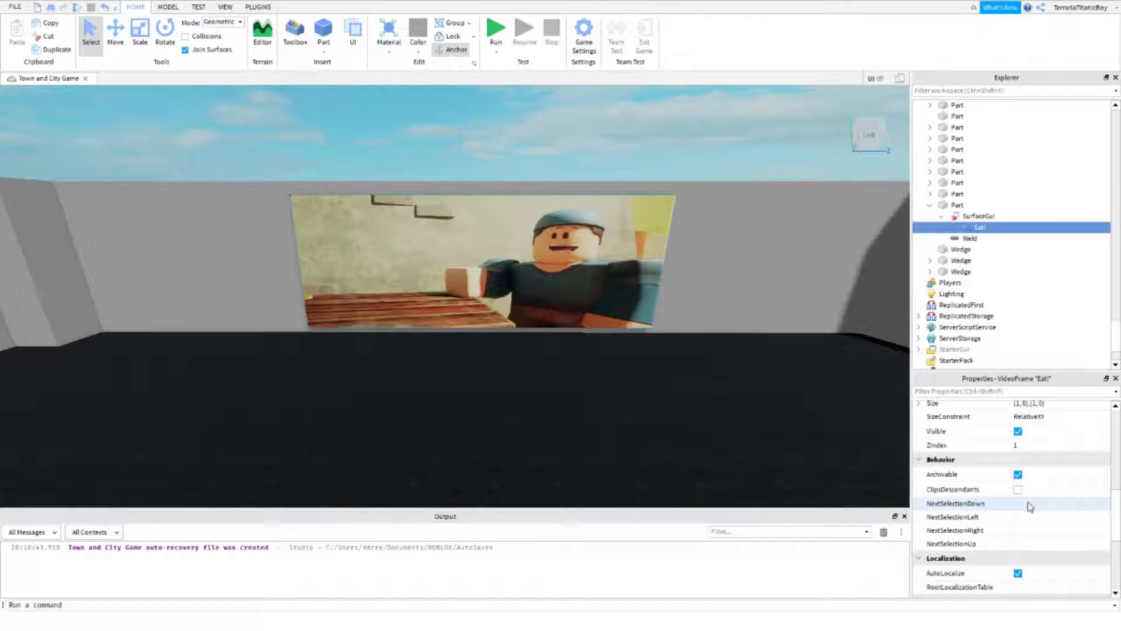
scroll(1027, 502, "down", 3)
left_click(1018, 479)
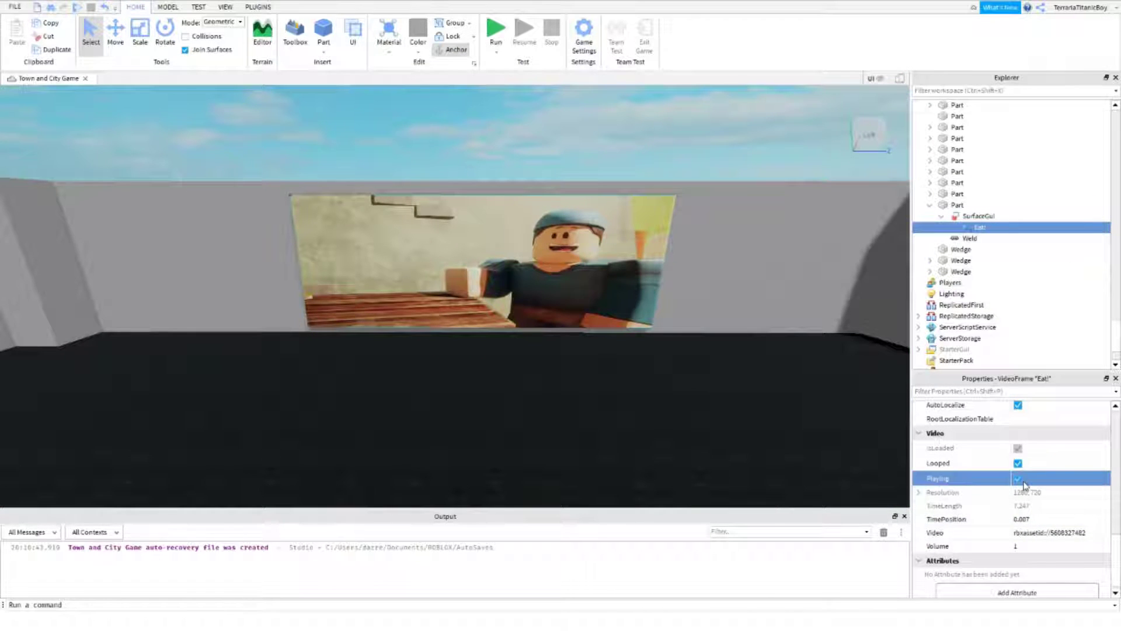
left_click(1047, 546)
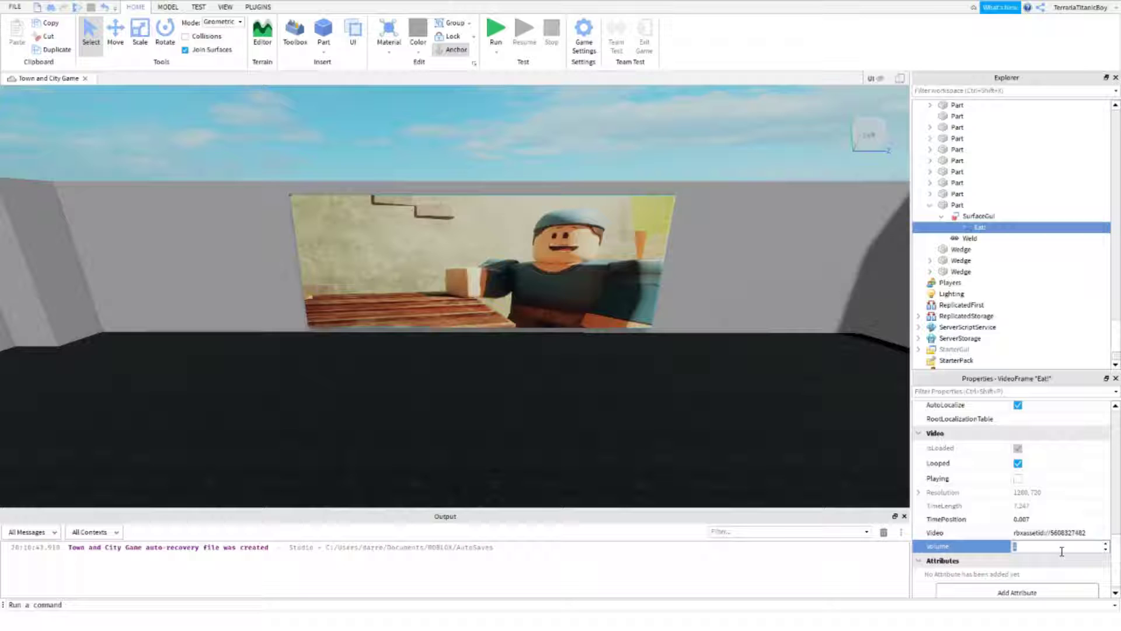
left_click(1058, 519)
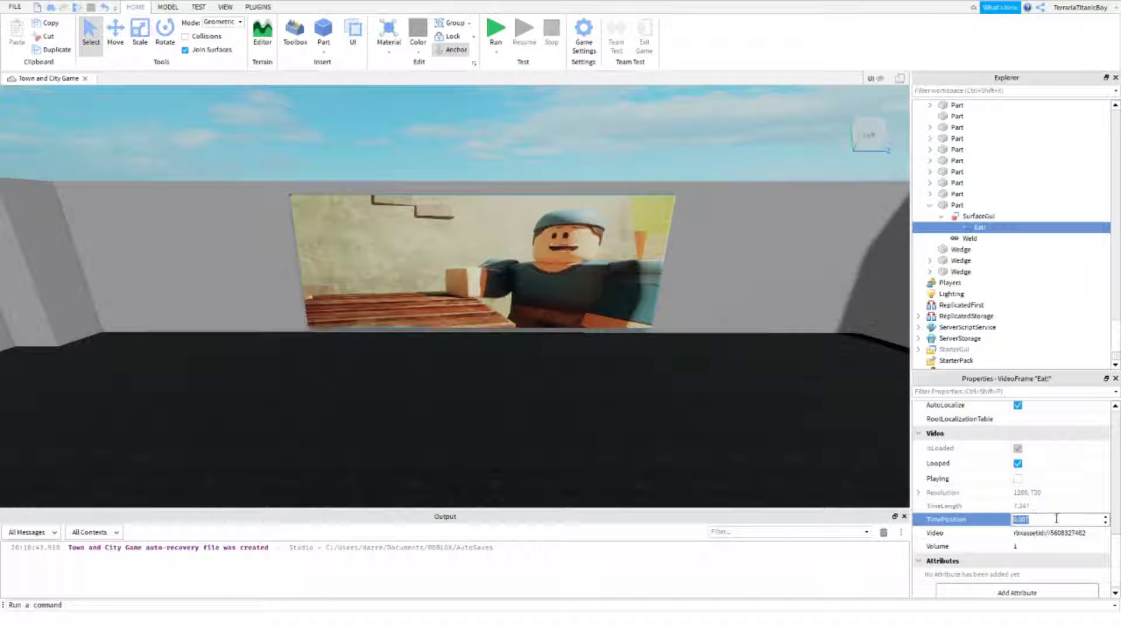
type("5")
key("Return")
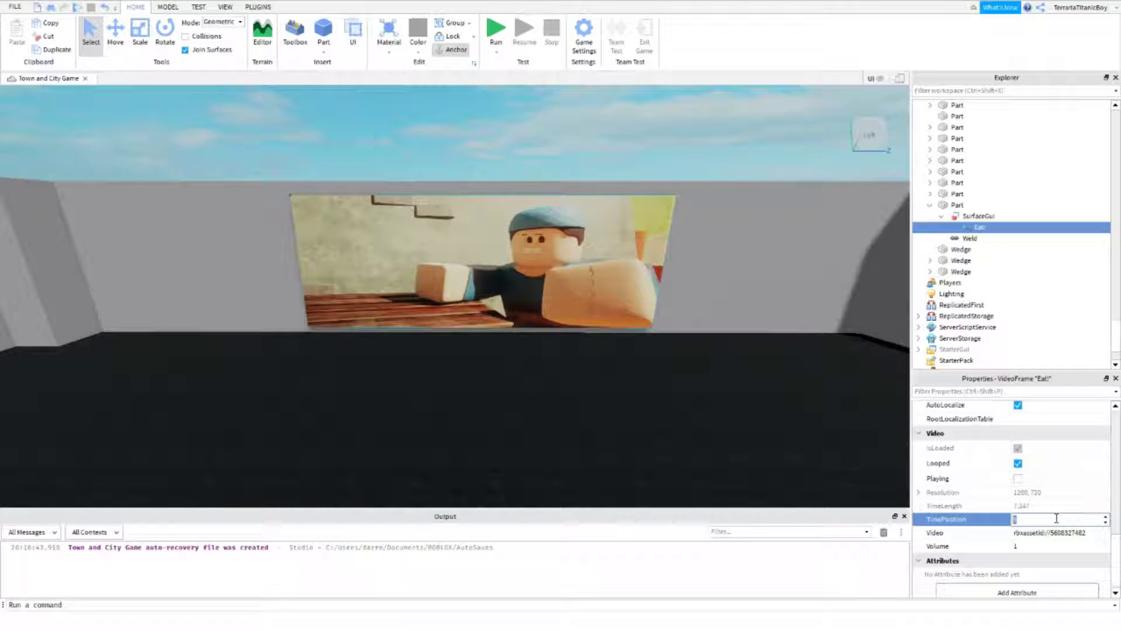
type("0")
key("Return")
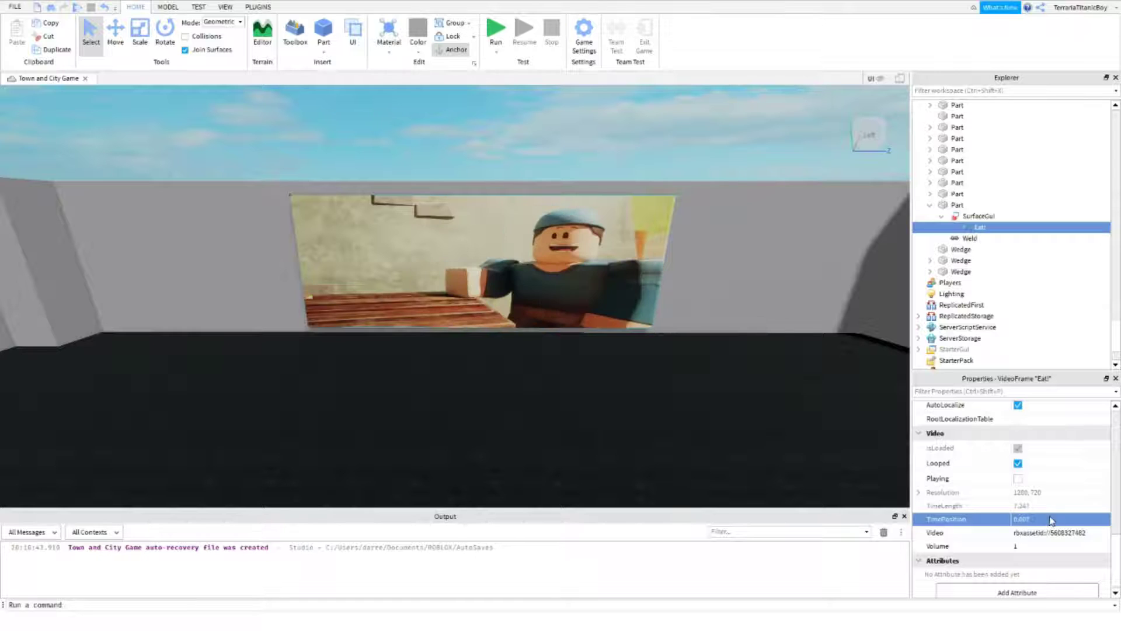
left_click(1017, 479)
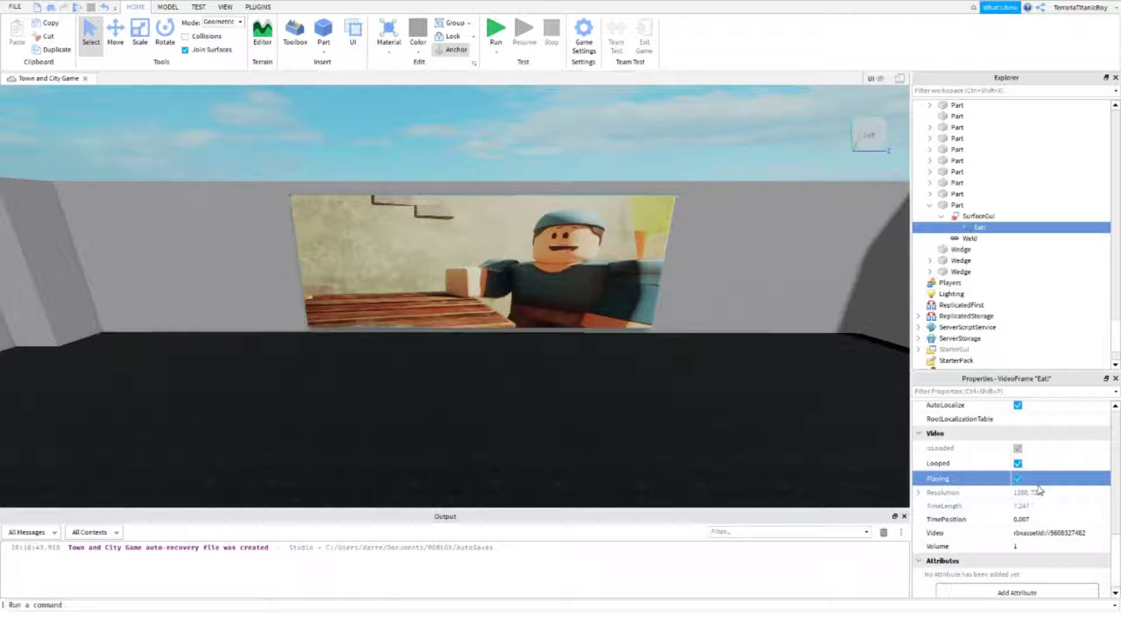
left_click(495, 35)
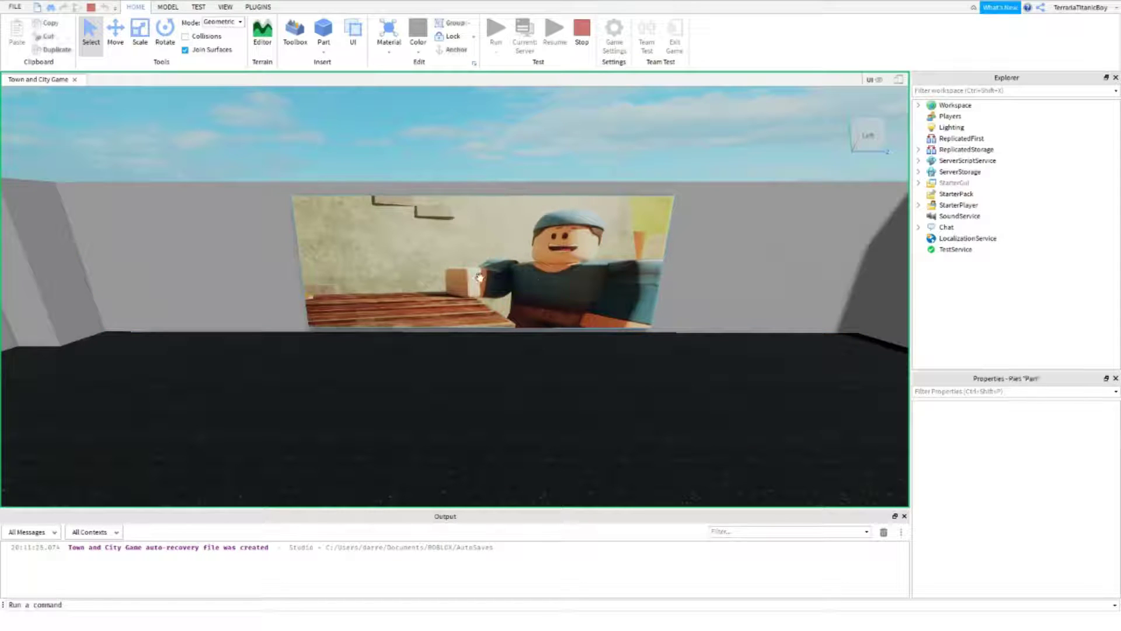
- Select the Eat! video frame and check its Looped and TimePosition settings
left_click(930, 203)
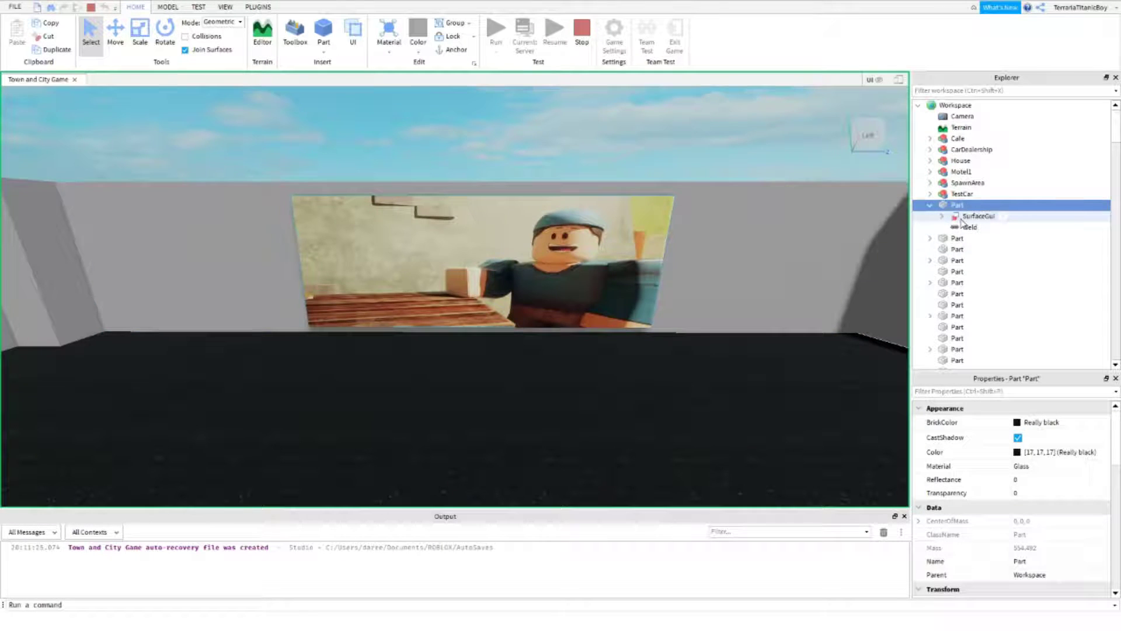
left_click(955, 226)
scroll(1026, 421, "down", 2)
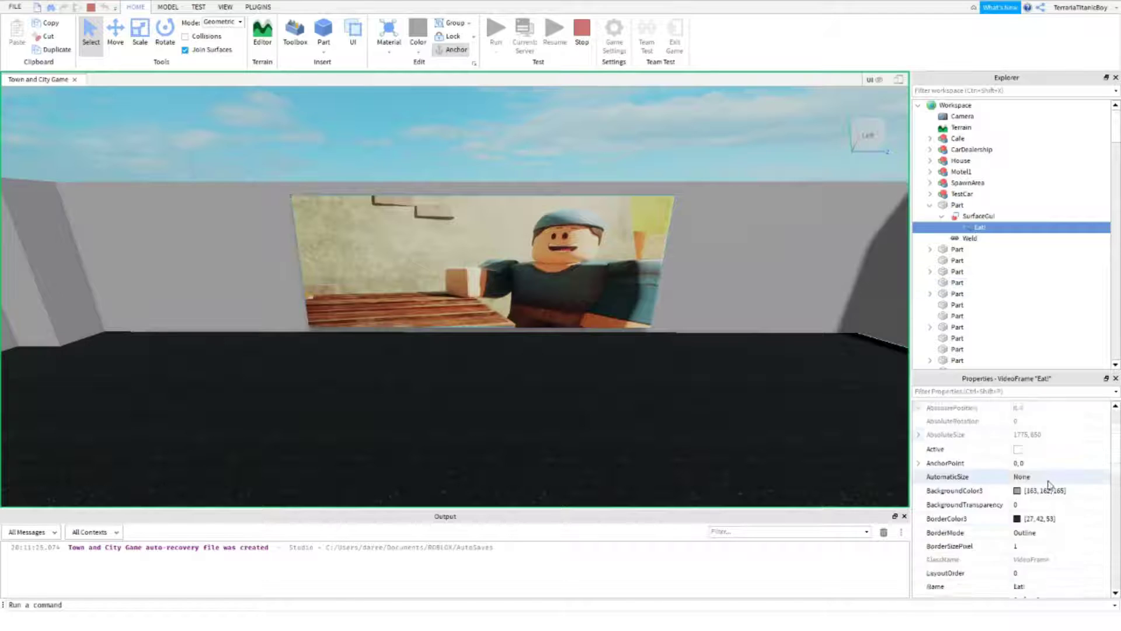
scroll(1047, 473, "down", 2)
scroll(1051, 498, "down", 2)
scroll(1042, 507, "down", 1)
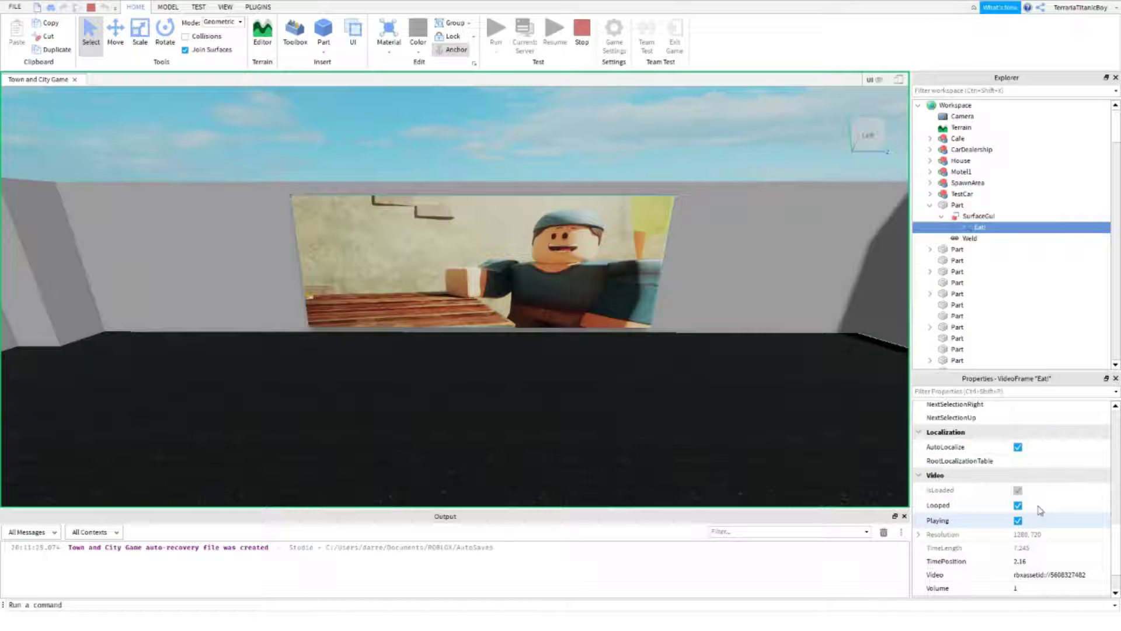
left_click(1020, 524)
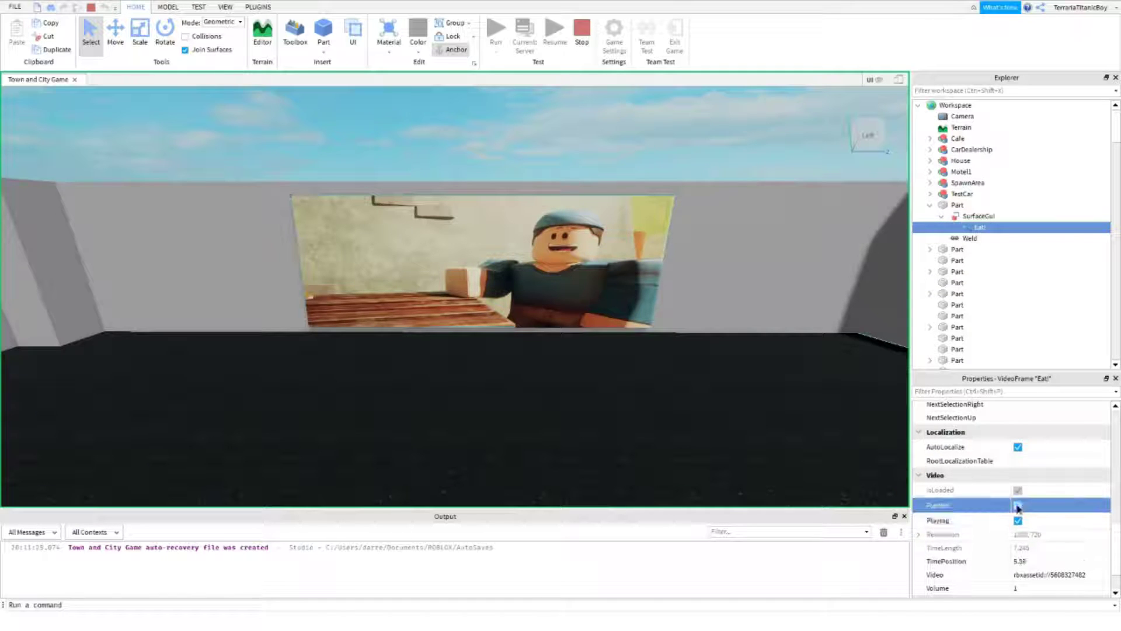
left_click(1025, 525)
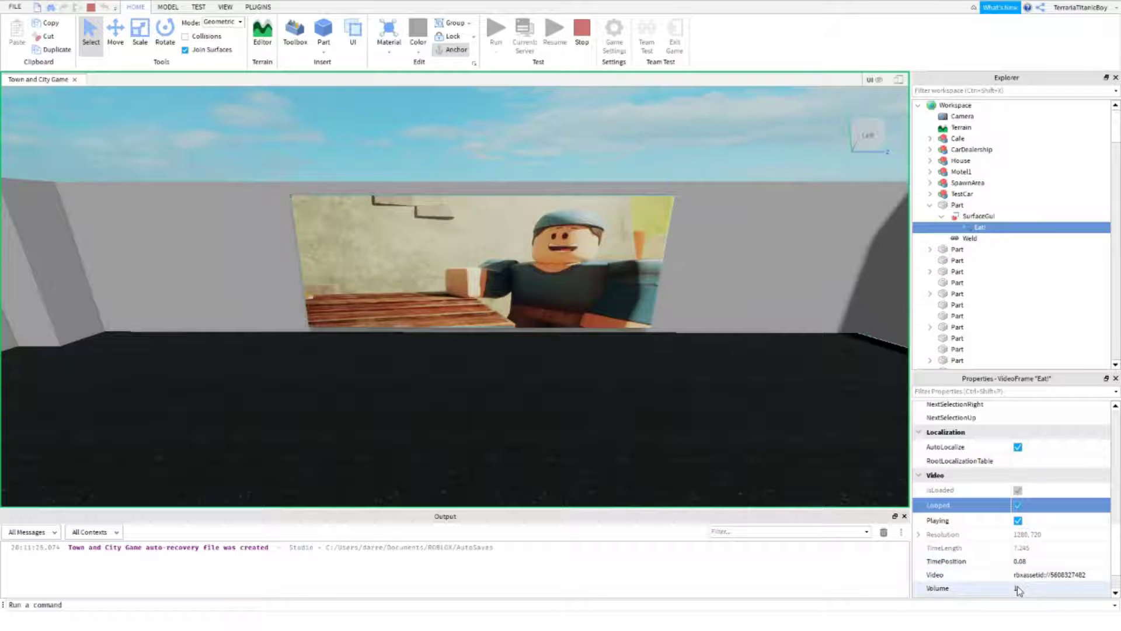
left_click(1045, 562)
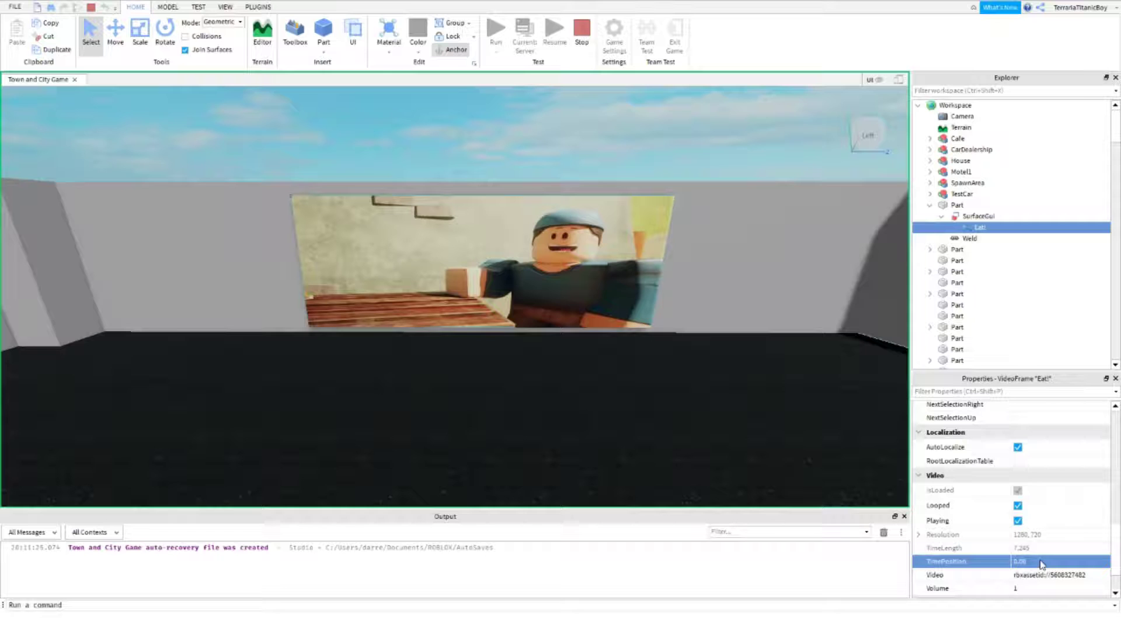
left_click(1037, 564)
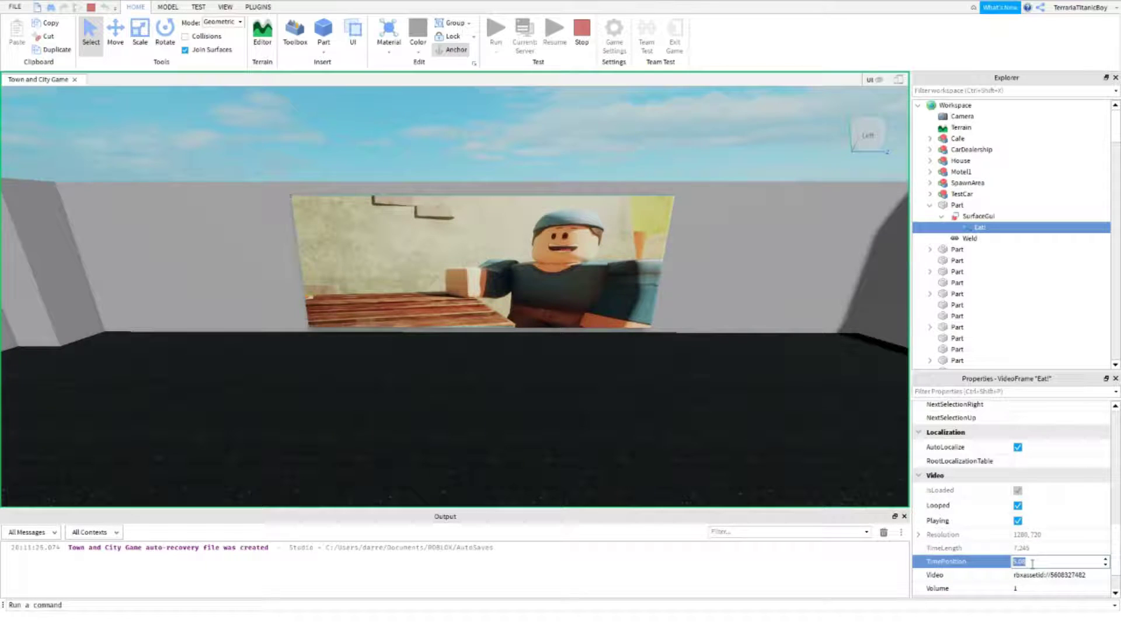
scroll(969, 546, "down", 1)
right_click_drag(645, 394, 652, 389)
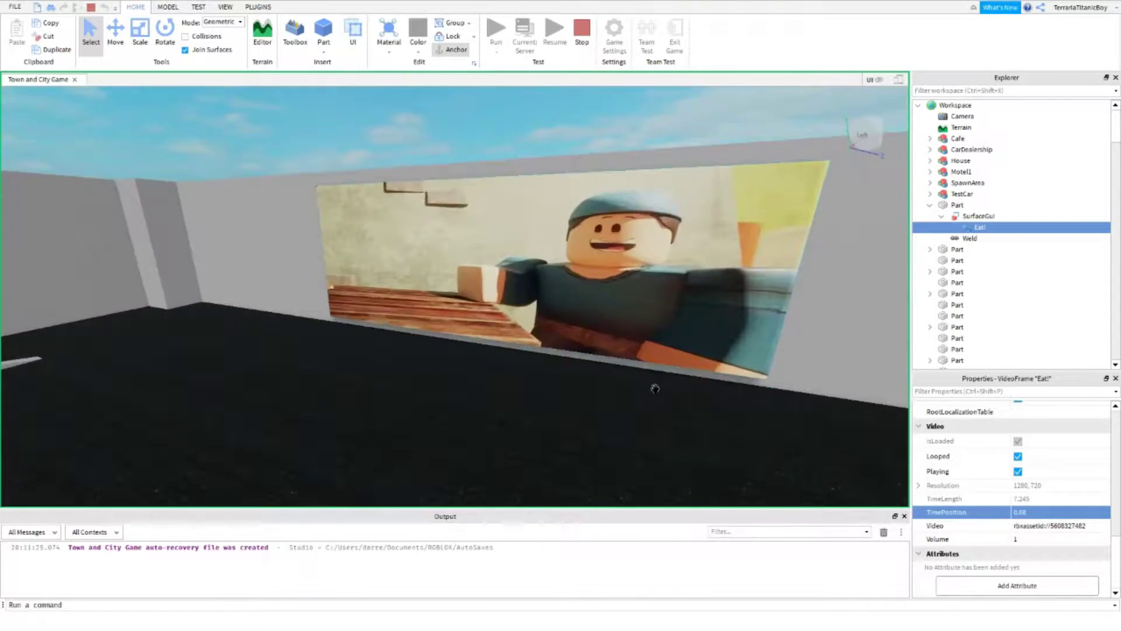
scroll(653, 388, "up", 3)
scroll(593, 420, "down", 5)
- Turn the view to face the video wall, then stop the test run
right_click_drag(594, 421, 576, 293)
scroll(638, 374, "up", 2)
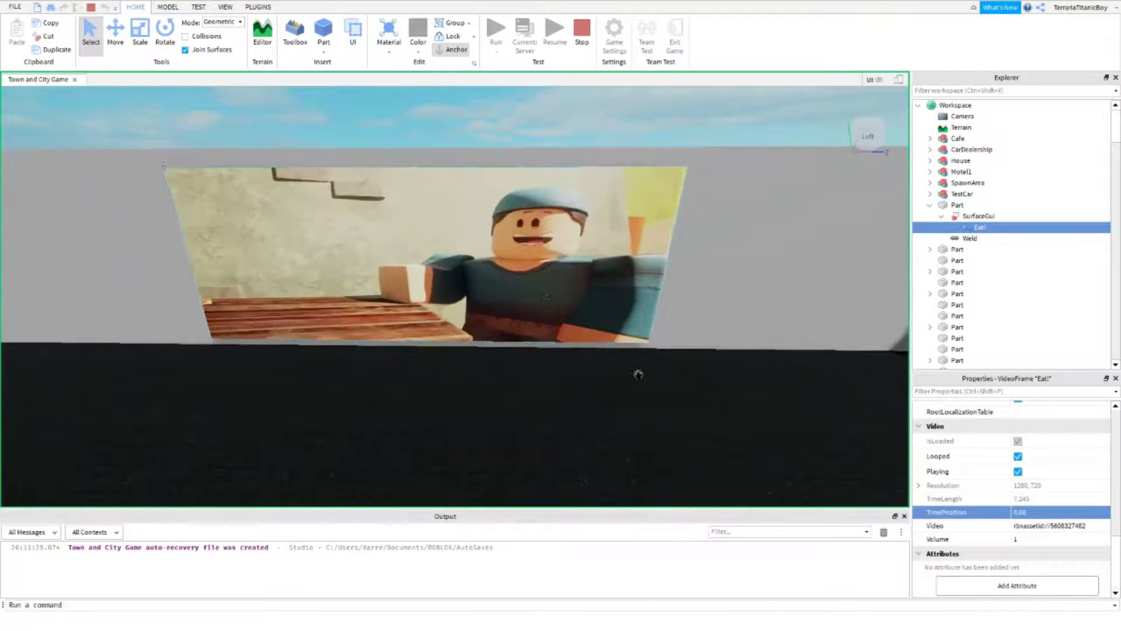
scroll(637, 374, "down", 2)
scroll(638, 374, "up", 1)
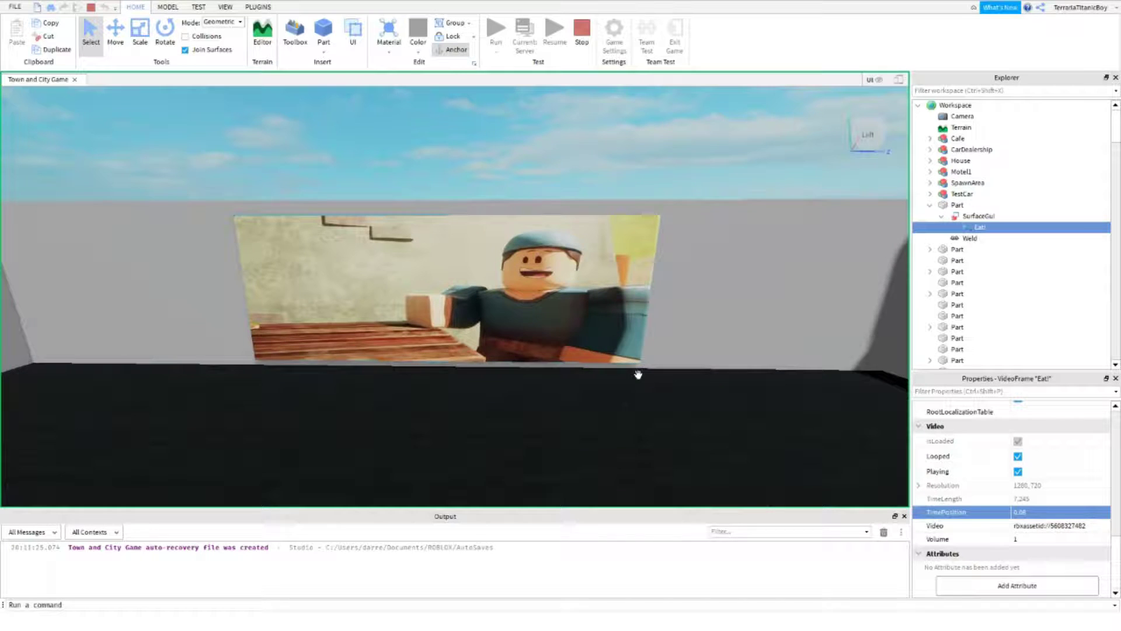
key("a")
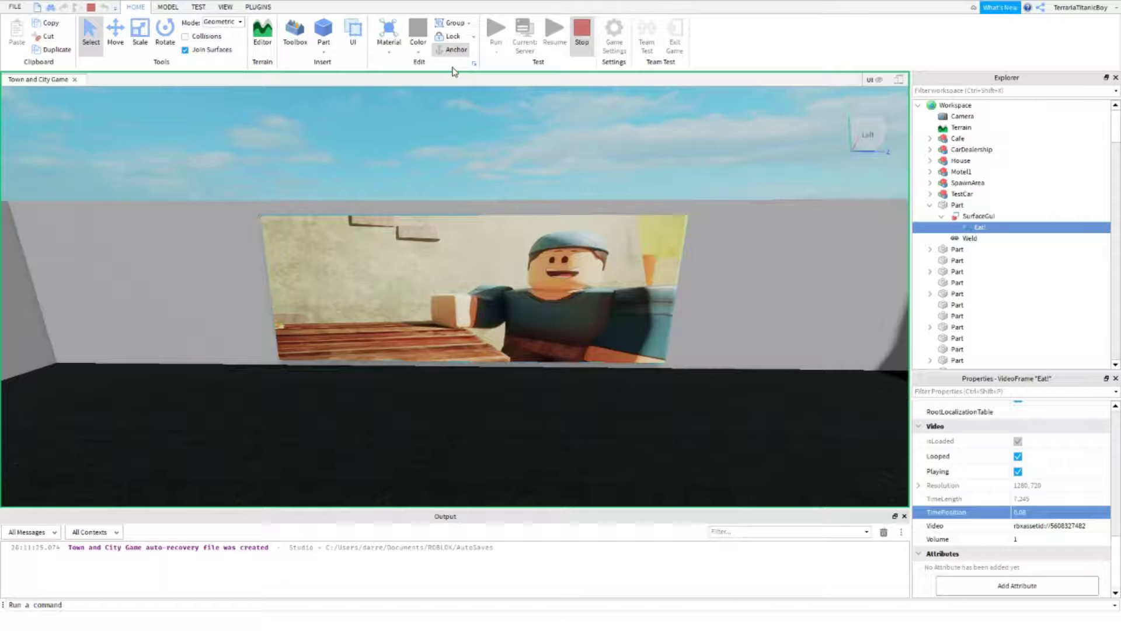
key("shift+F5")
- Delete the Eat! VideoFrame and insert the Toolbox Fight Loop video under the SurfaceGui
left_click(167, 6)
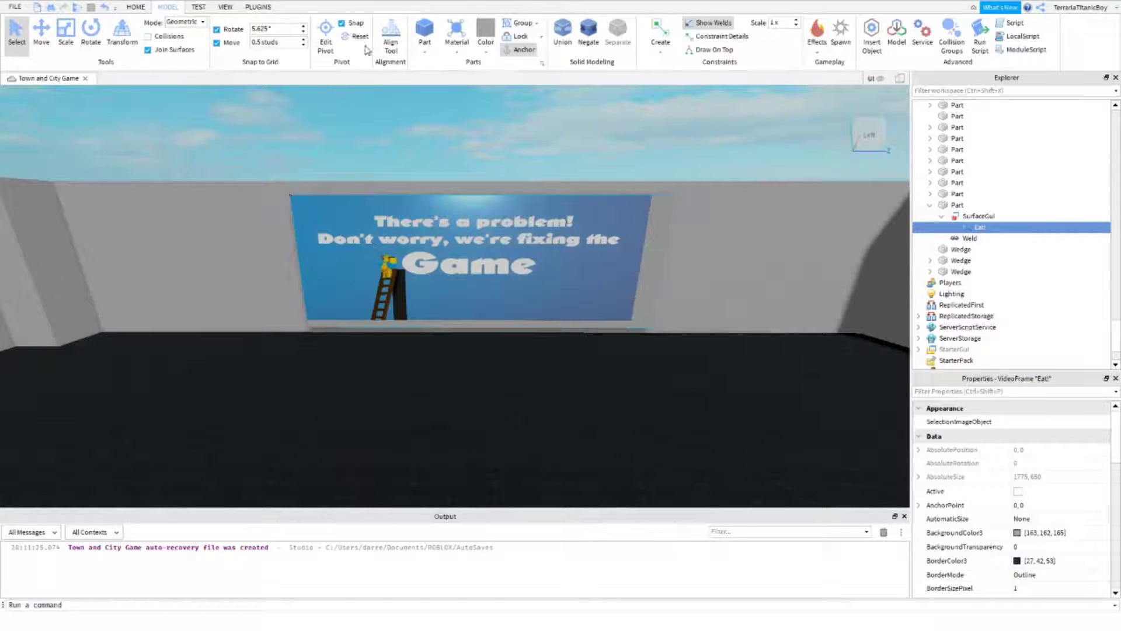
left_click(136, 8)
left_click(296, 41)
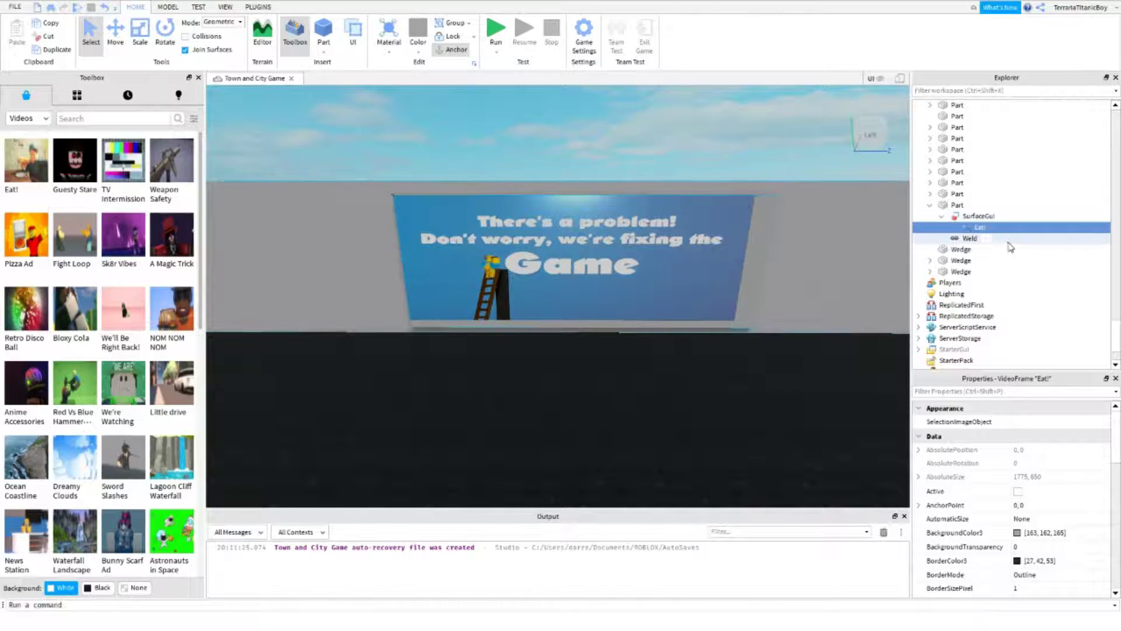
key("Delete")
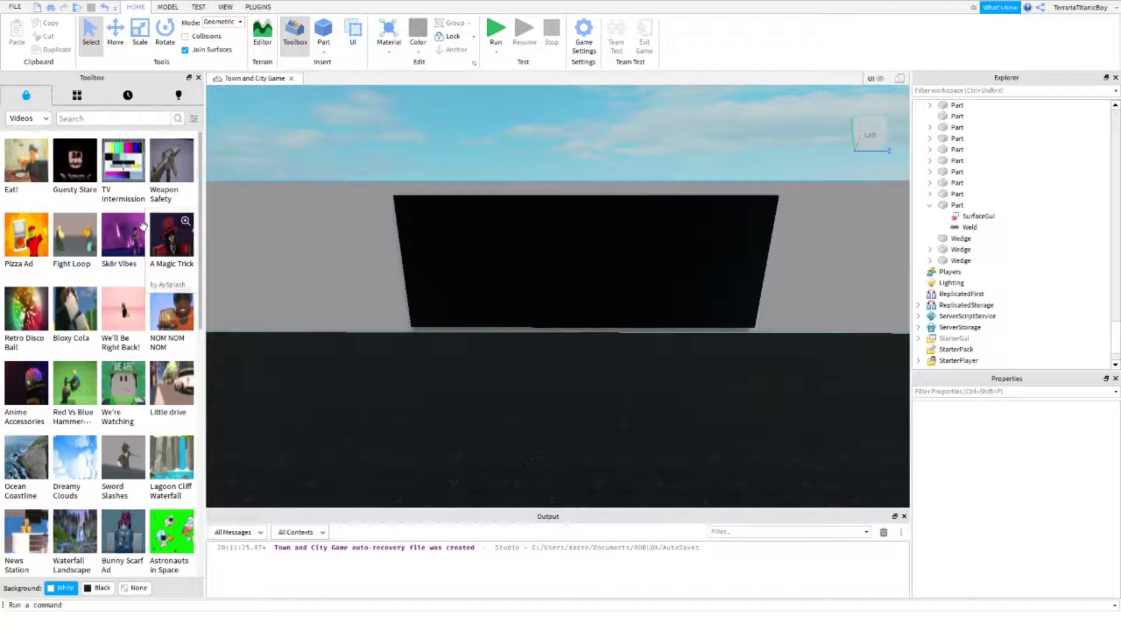
left_click(77, 240)
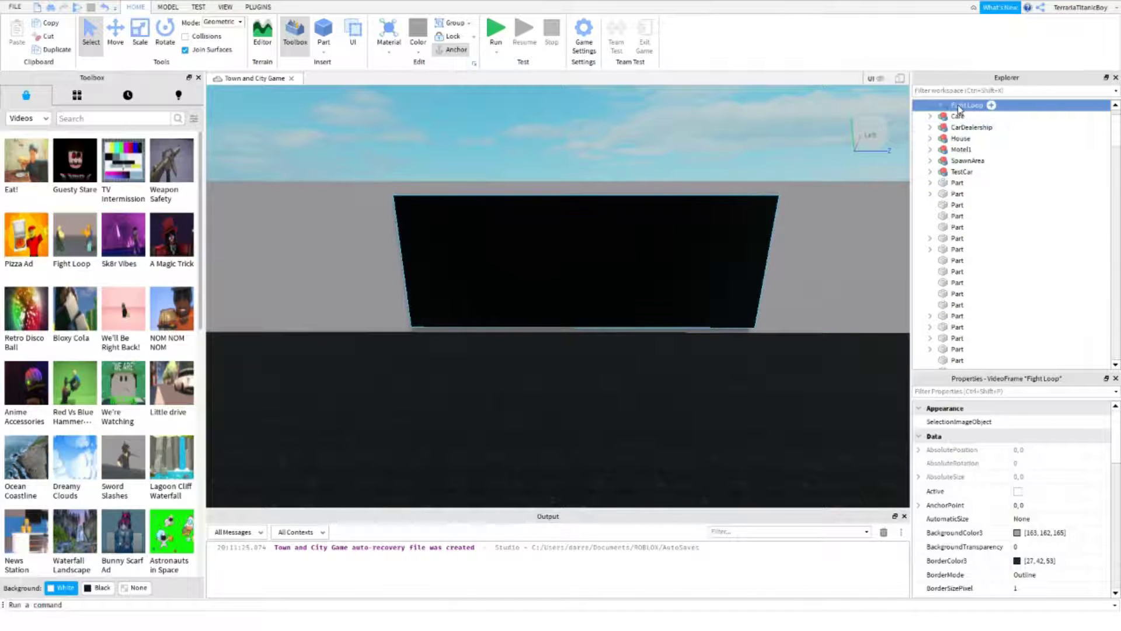
mouse_move(966, 133)
left_mouse_down()
mouse_move(1006, 249)
mouse_move(983, 283)
left_mouse_up()
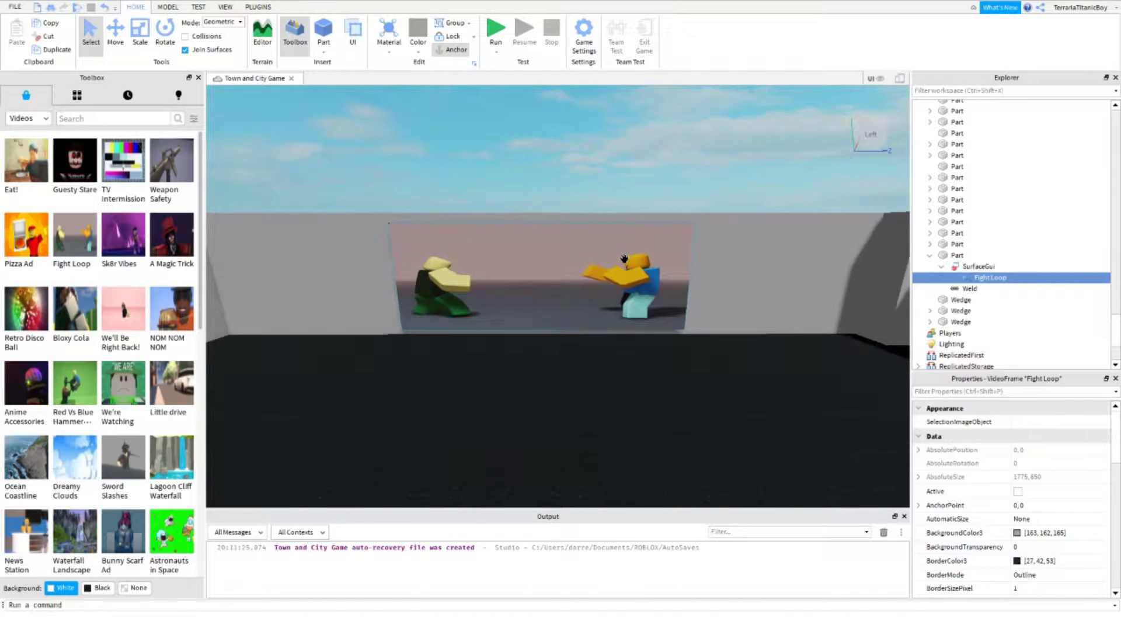
- Start a play test and centre the view on the wall screen part
left_click(198, 77)
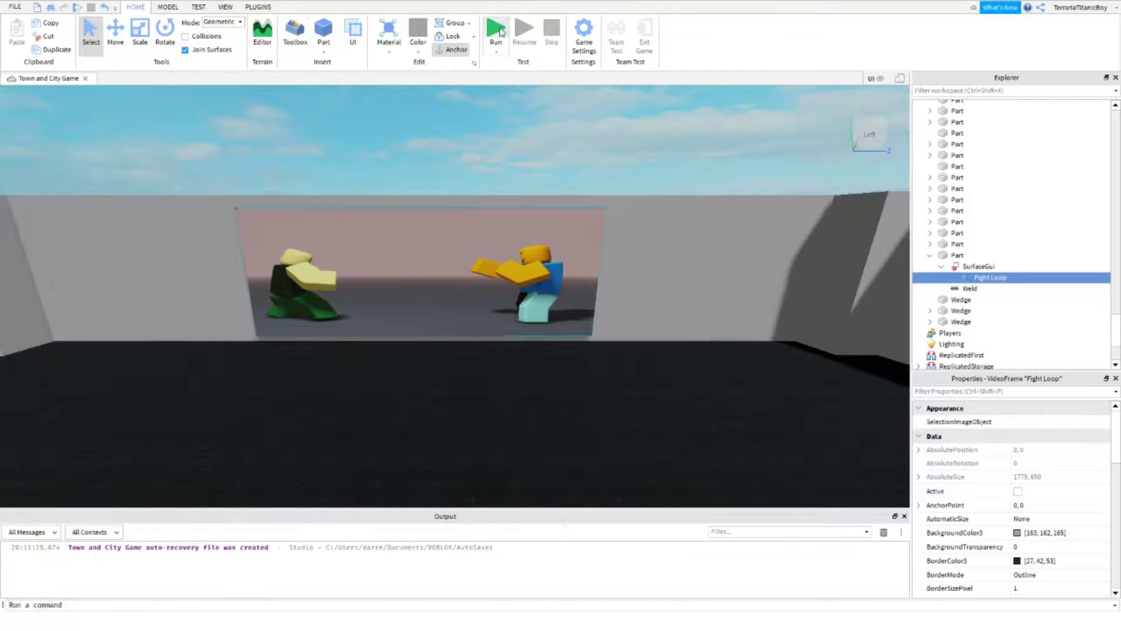
left_click(501, 31)
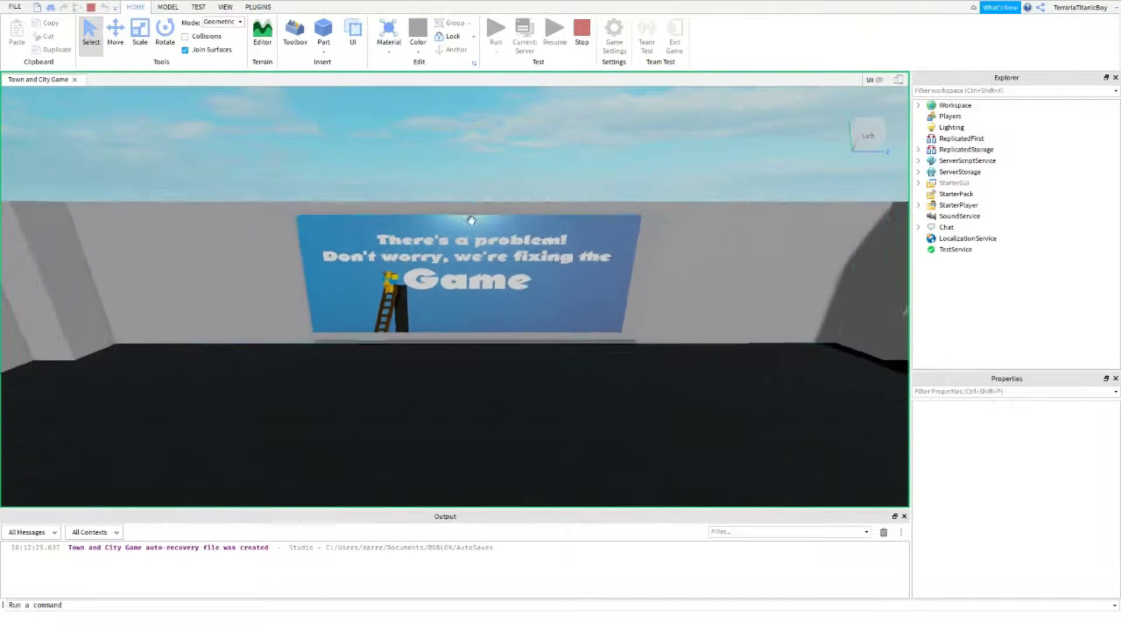
scroll(471, 220, "down", 3)
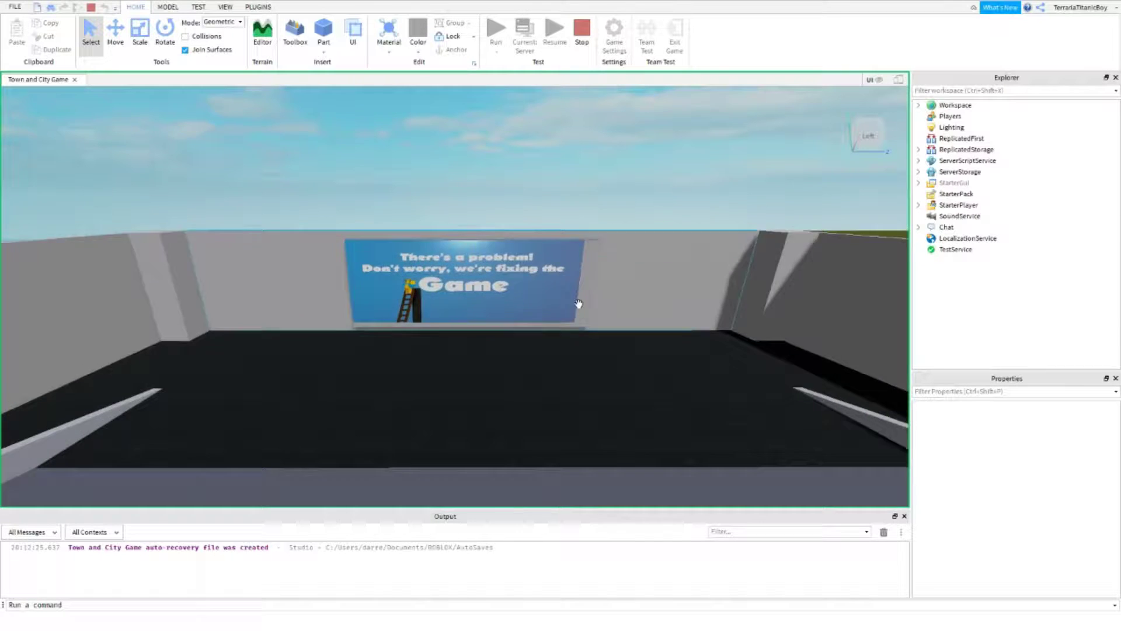
scroll(576, 306, "down", 10)
scroll(561, 304, "up", 4)
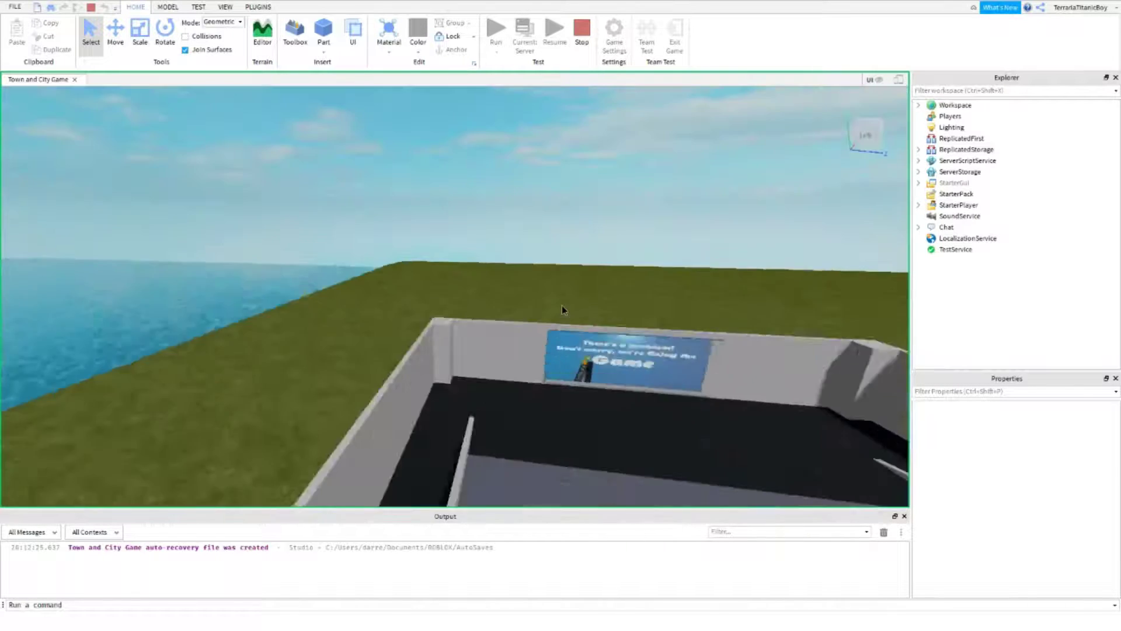
scroll(561, 304, "up", 3)
scroll(562, 304, "up", 2)
scroll(562, 304, "up", 2)
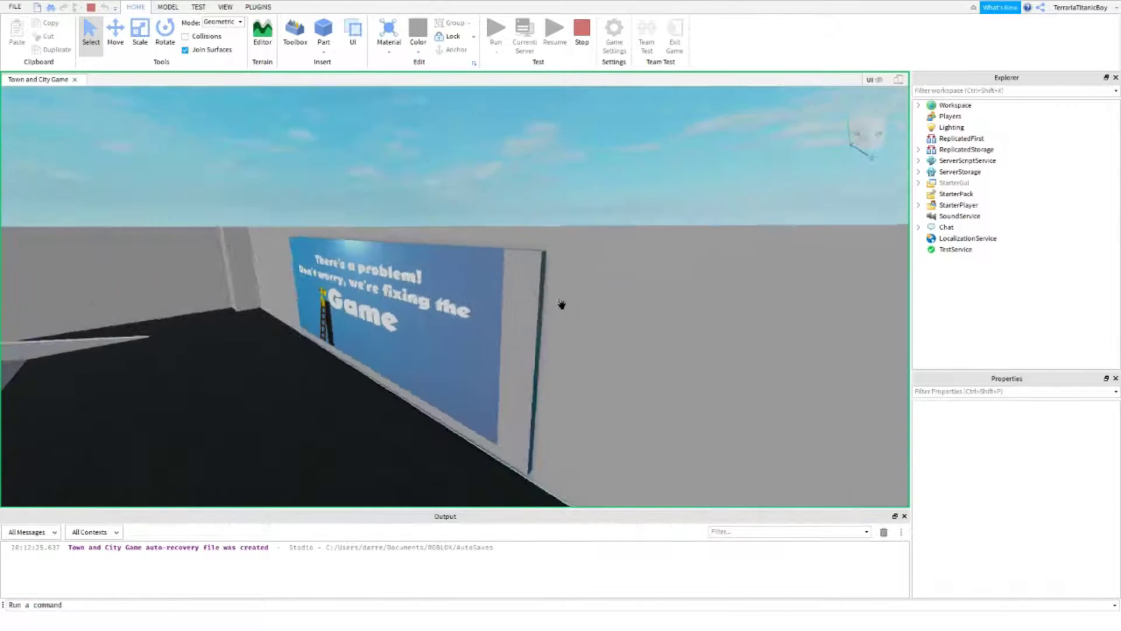
right_click_drag(562, 303, 521, 268)
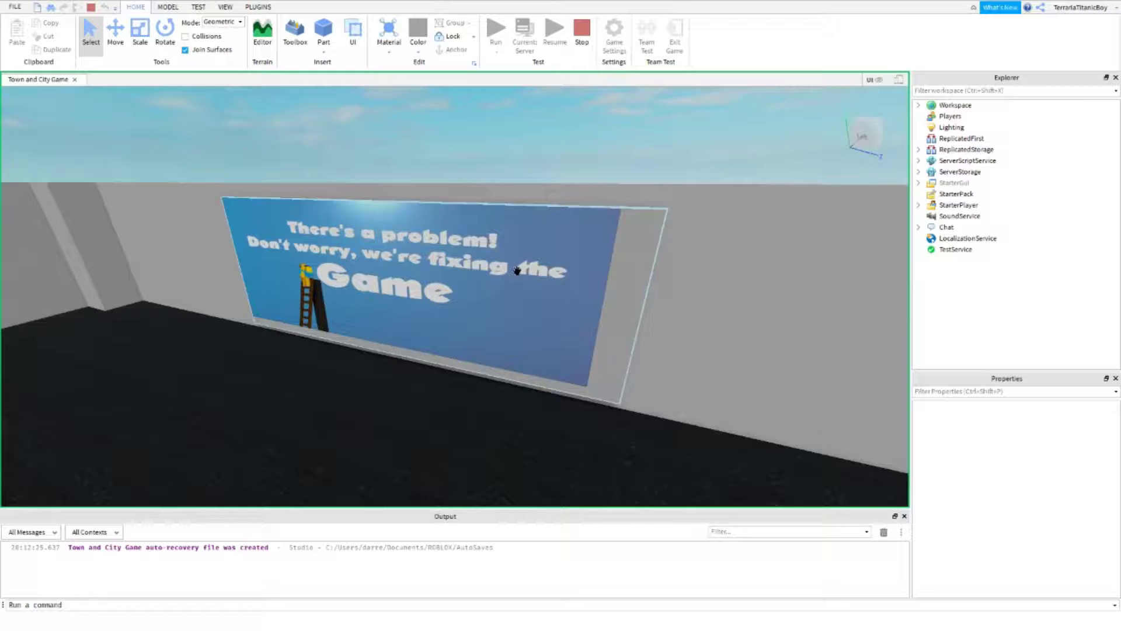
left_click(526, 268)
key("f")
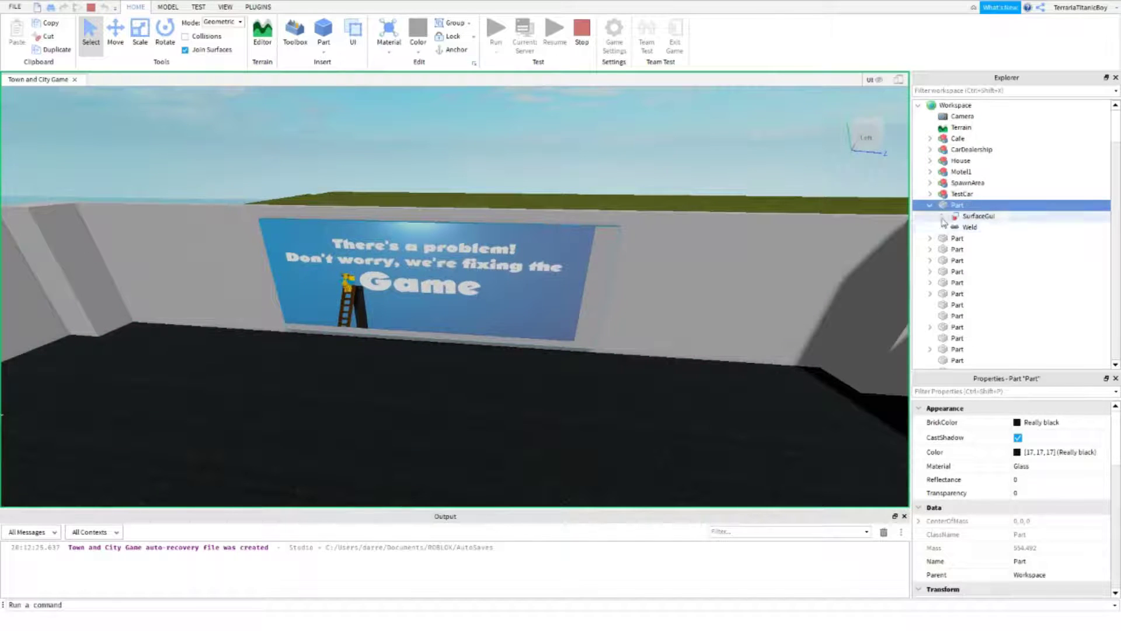
- Set the Fight Loop video frame to Looped and Playing, then stop the play test
left_click(942, 216)
left_click(990, 227)
scroll(1001, 513, "down", 3)
scroll(1008, 523, "down", 3)
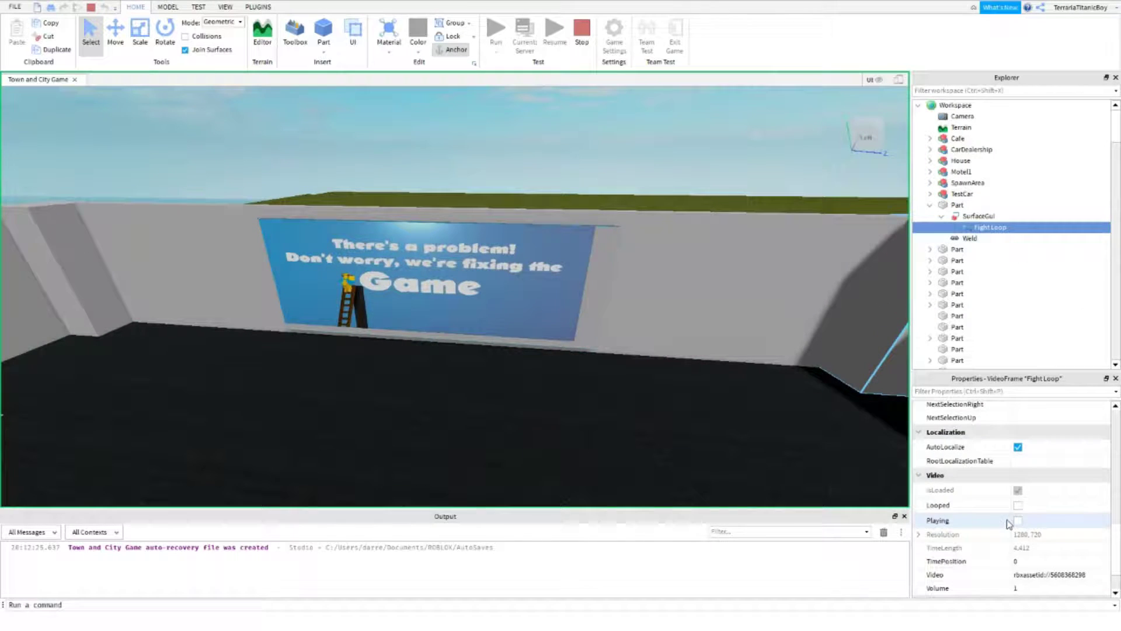
left_click(1018, 505)
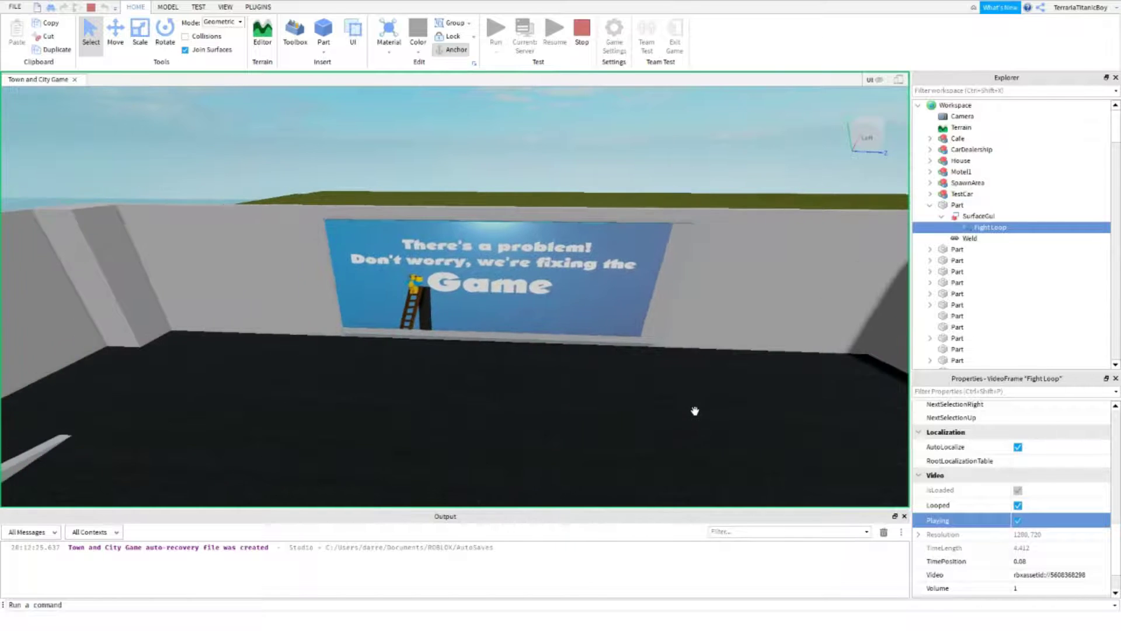
scroll(383, 129, "up", 3)
left_click(579, 49)
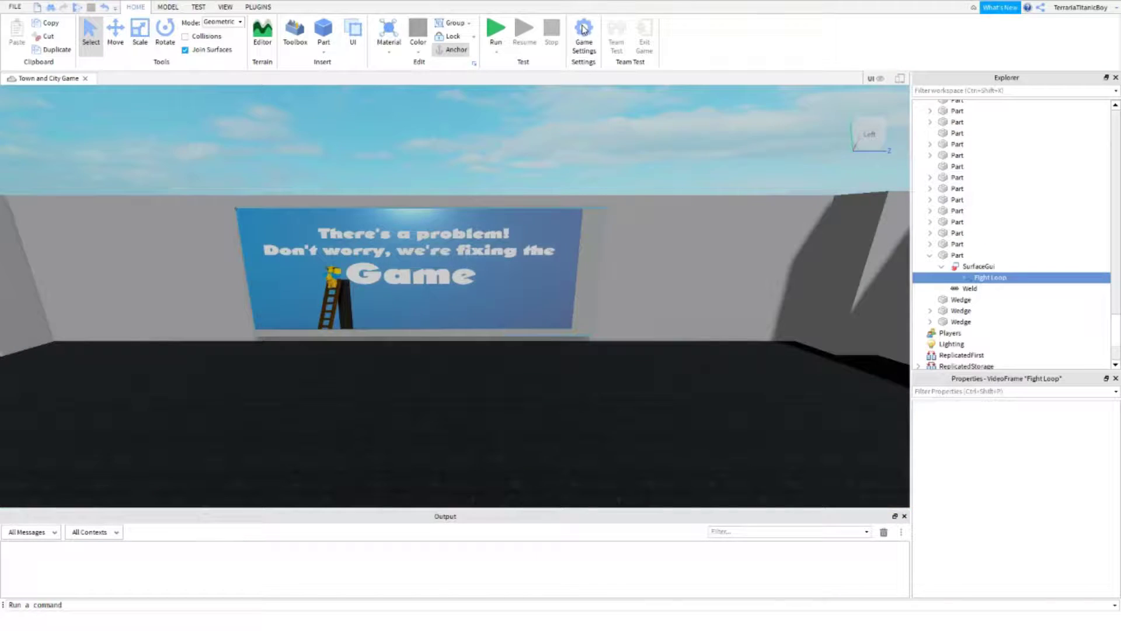
scroll(613, 155, "down", 5)
- Duplicate the black floor part of the room to make a roof
right_click_drag(614, 176, 493, 205)
scroll(550, 206, "up", 3)
scroll(538, 192, "up", 3)
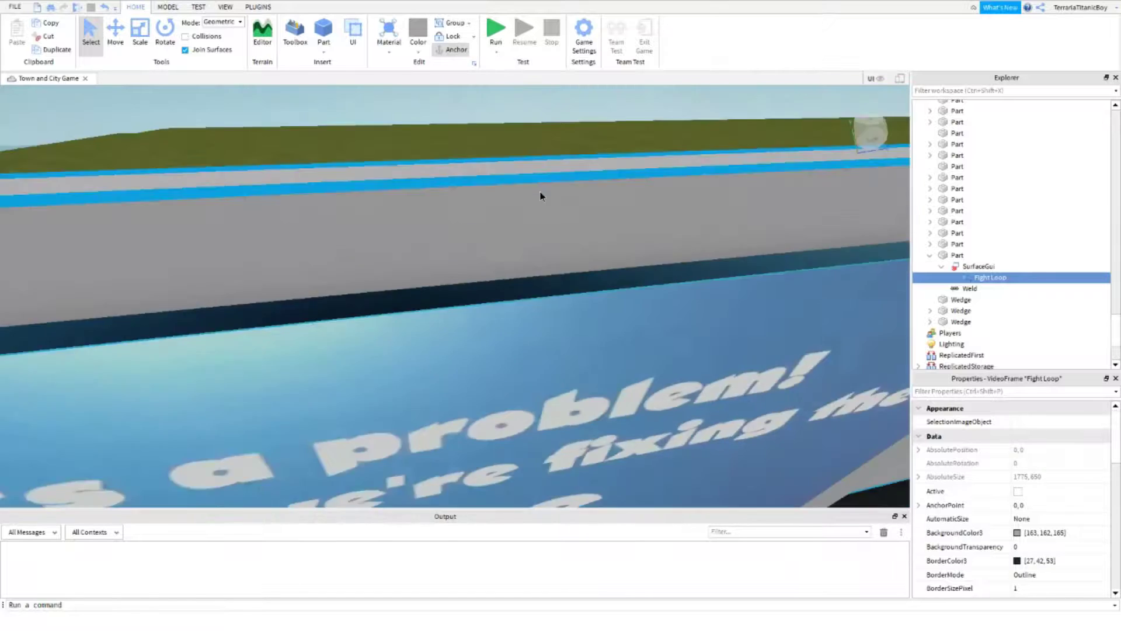
scroll(540, 190, "down", 2)
scroll(540, 221, "down", 3)
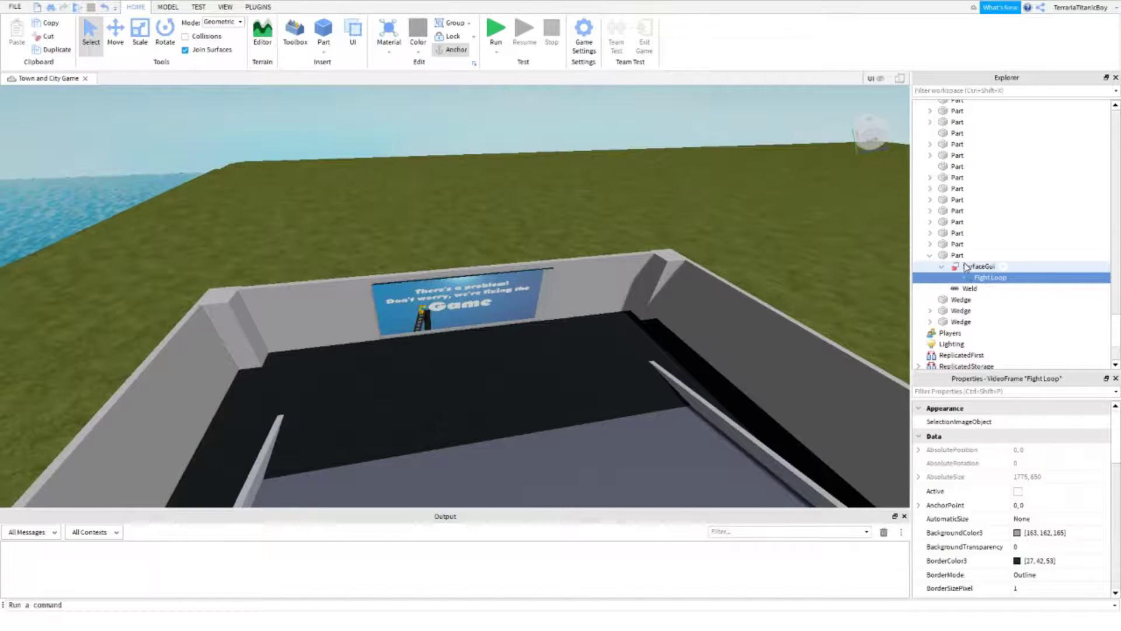
left_click(509, 236)
scroll(511, 230, "down", 5)
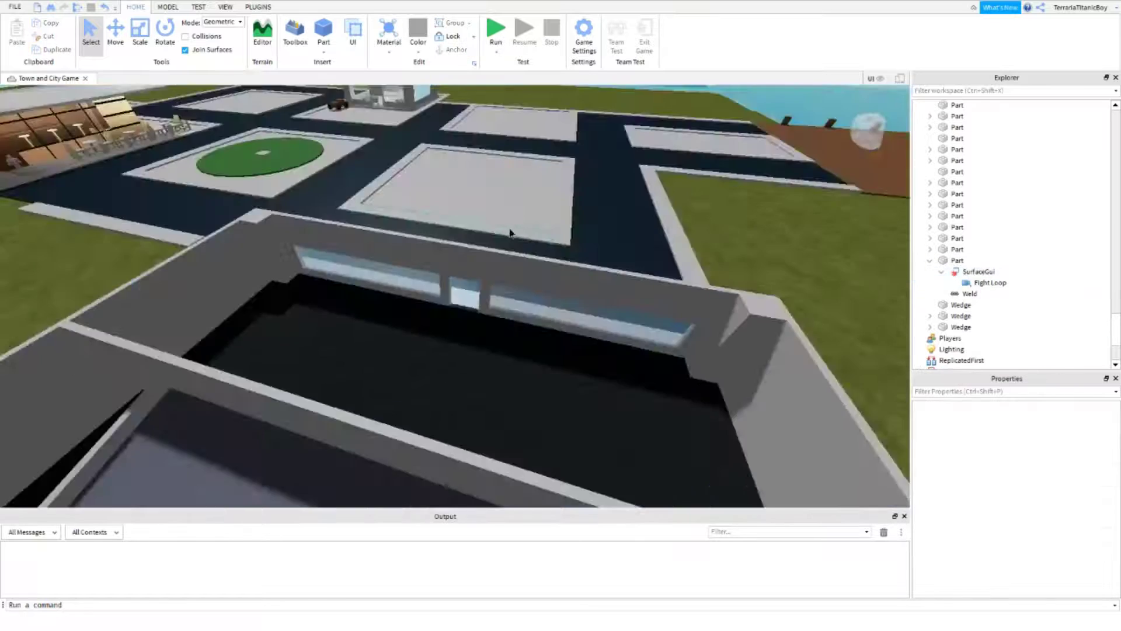
scroll(496, 225, "up", 4)
scroll(522, 237, "up", 3)
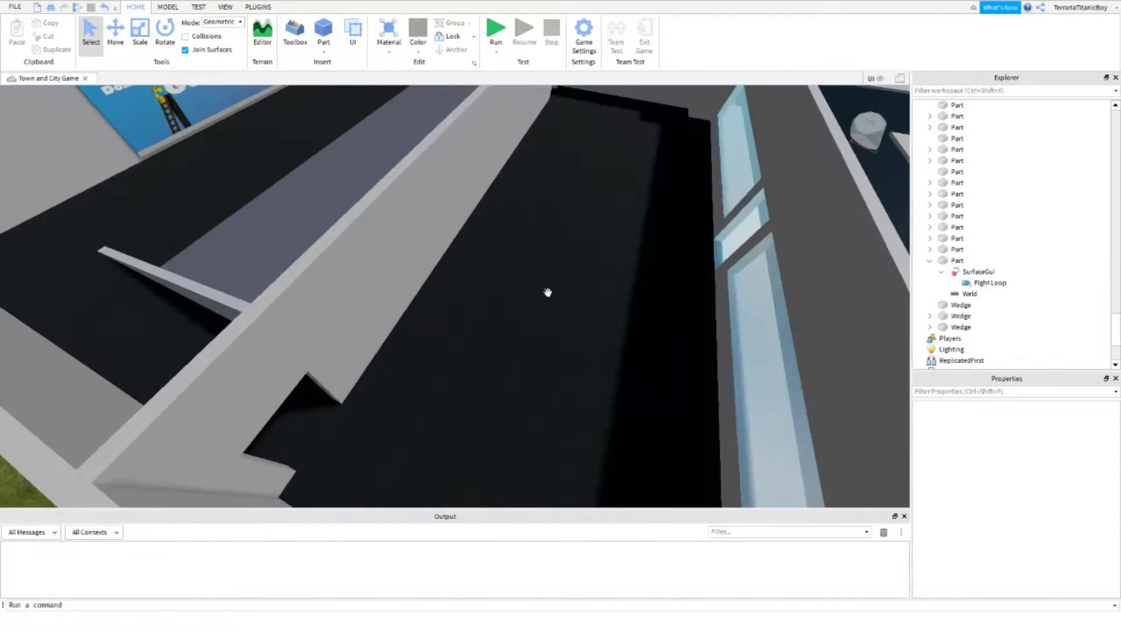
left_click(548, 291)
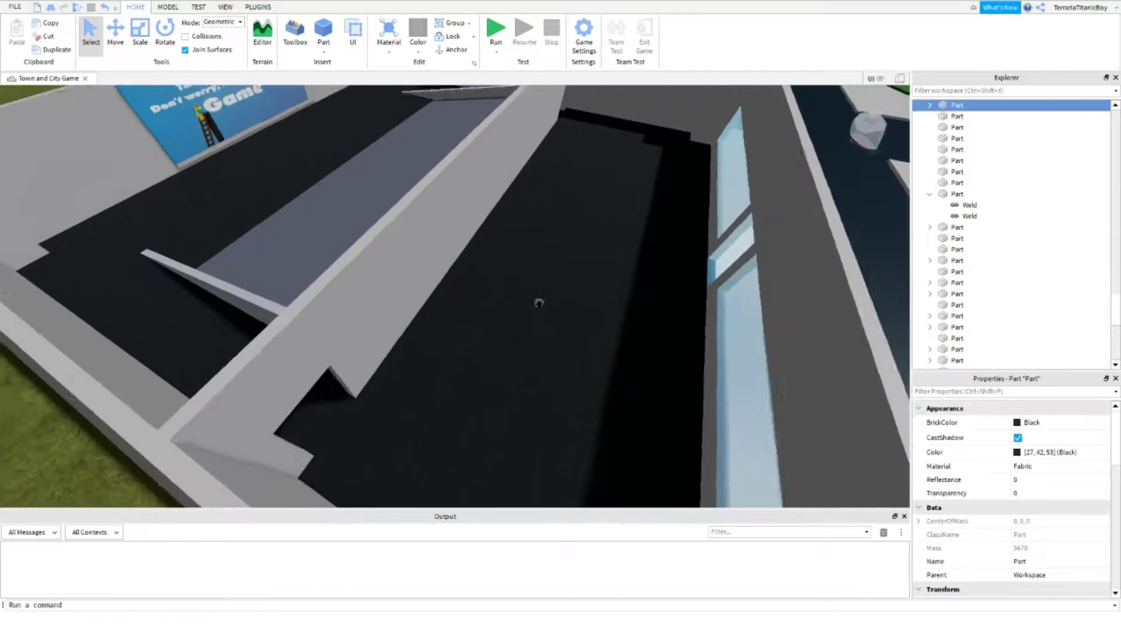
scroll(533, 306, "down", 5)
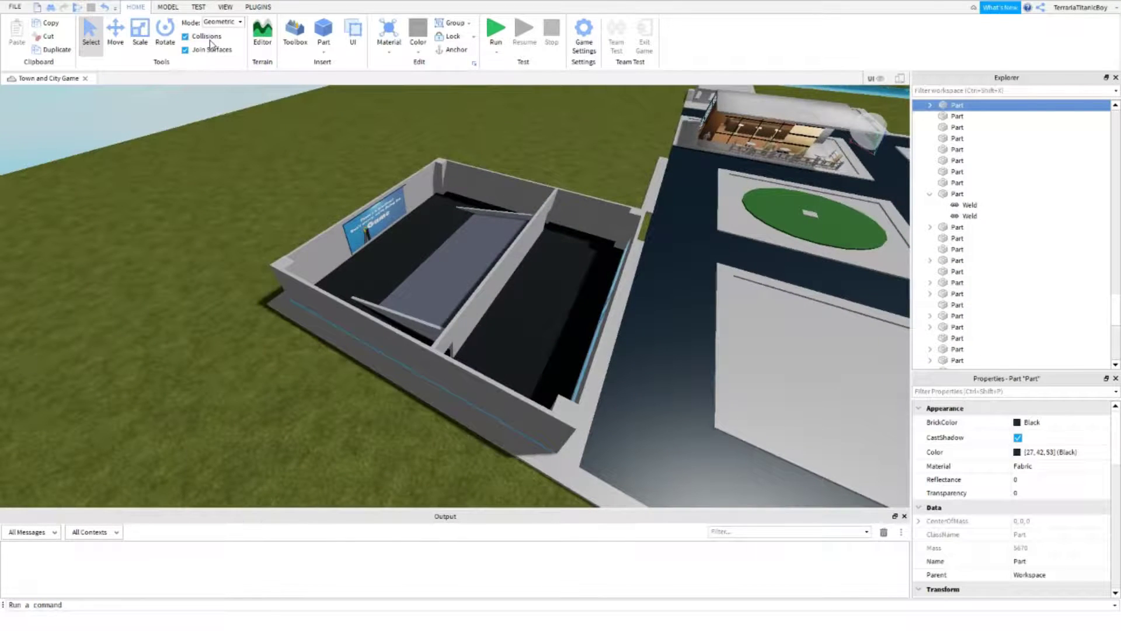
key("ctrl+d")
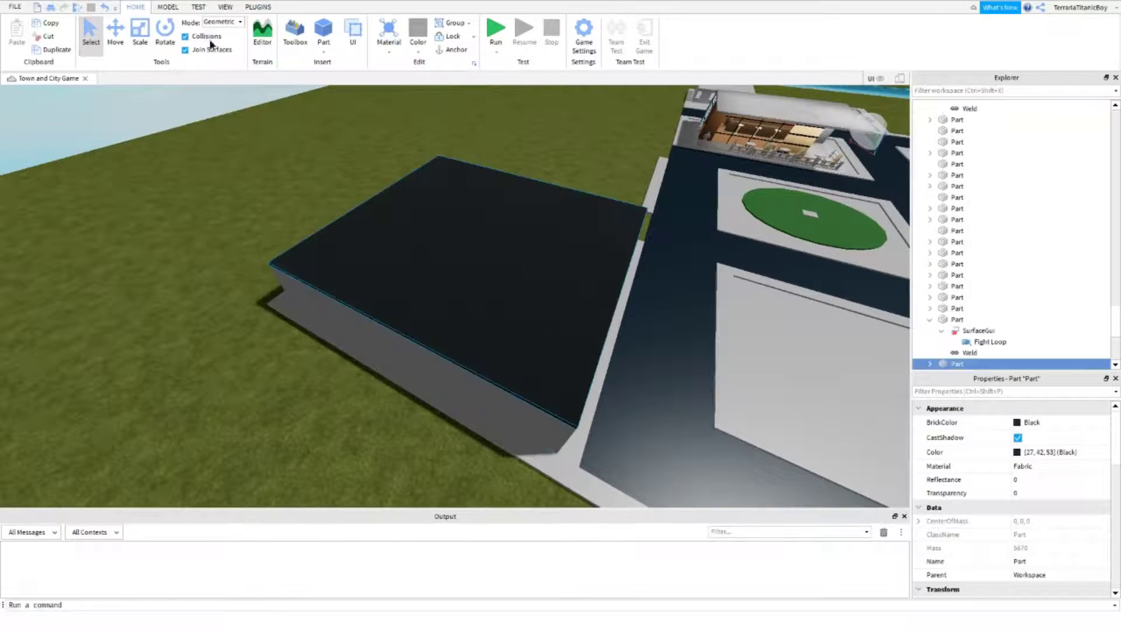
- Turn off collisions and colour the roof part Medium stone grey
left_click(185, 36)
scroll(619, 243, "up", 4)
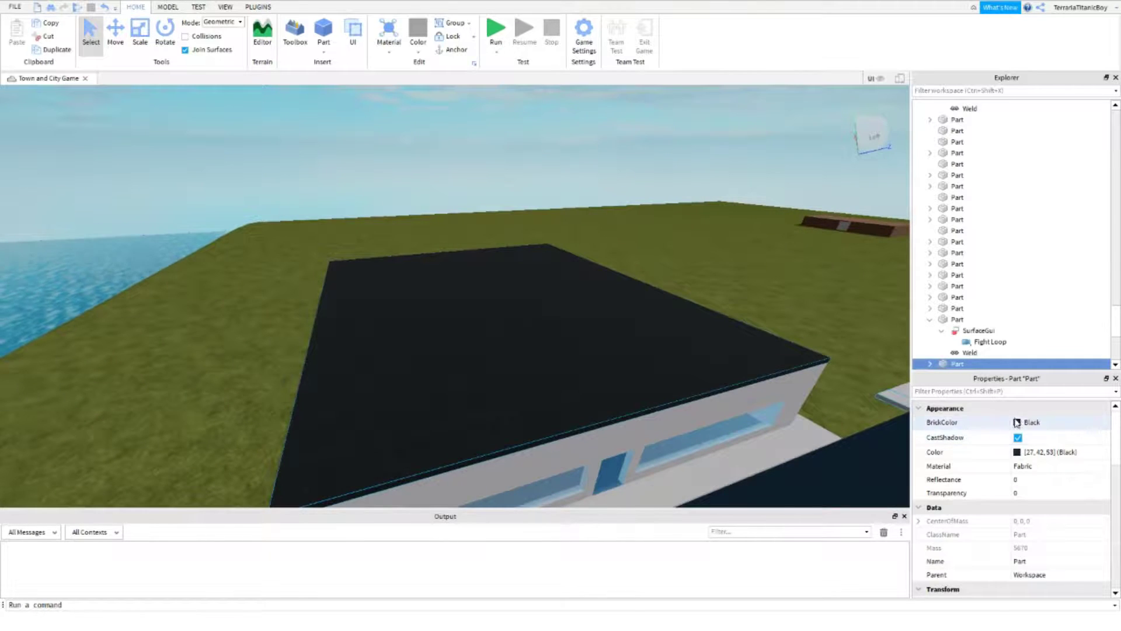
left_click(1016, 422)
left_click(1022, 587)
left_click(1023, 466)
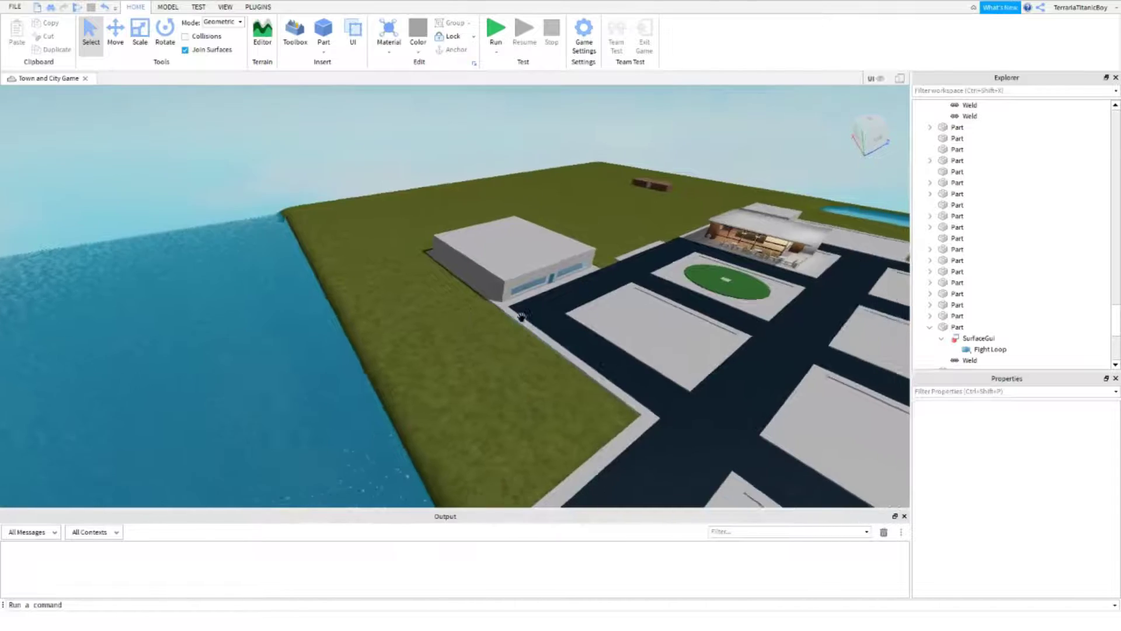
scroll(590, 264, "down", 5)
scroll(590, 264, "up", 5)
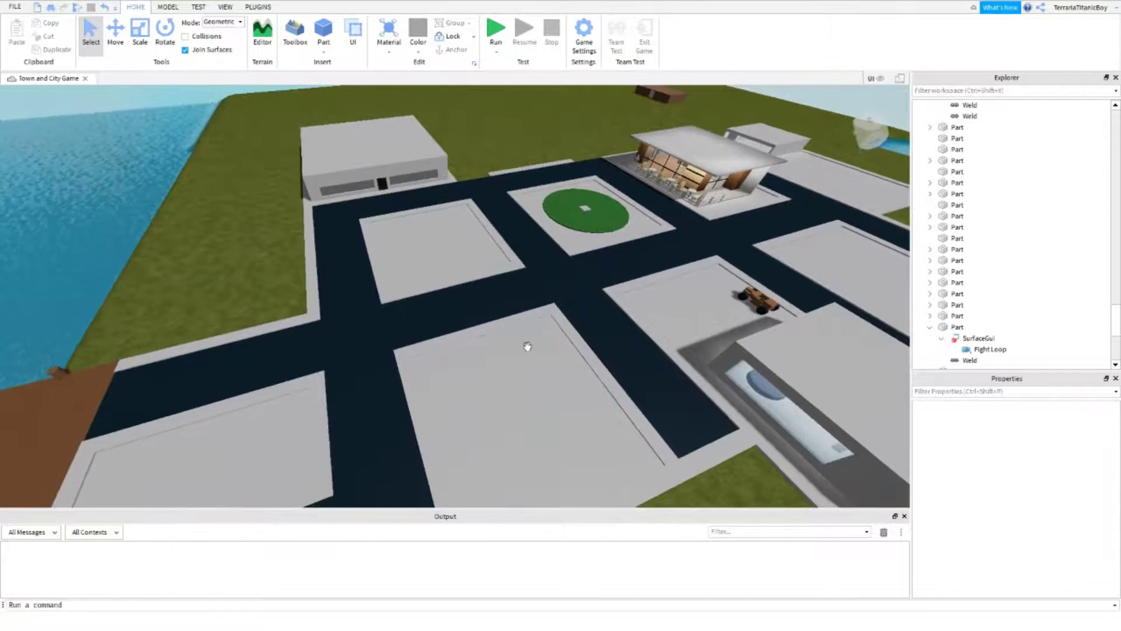
scroll(527, 346, "down", 3)
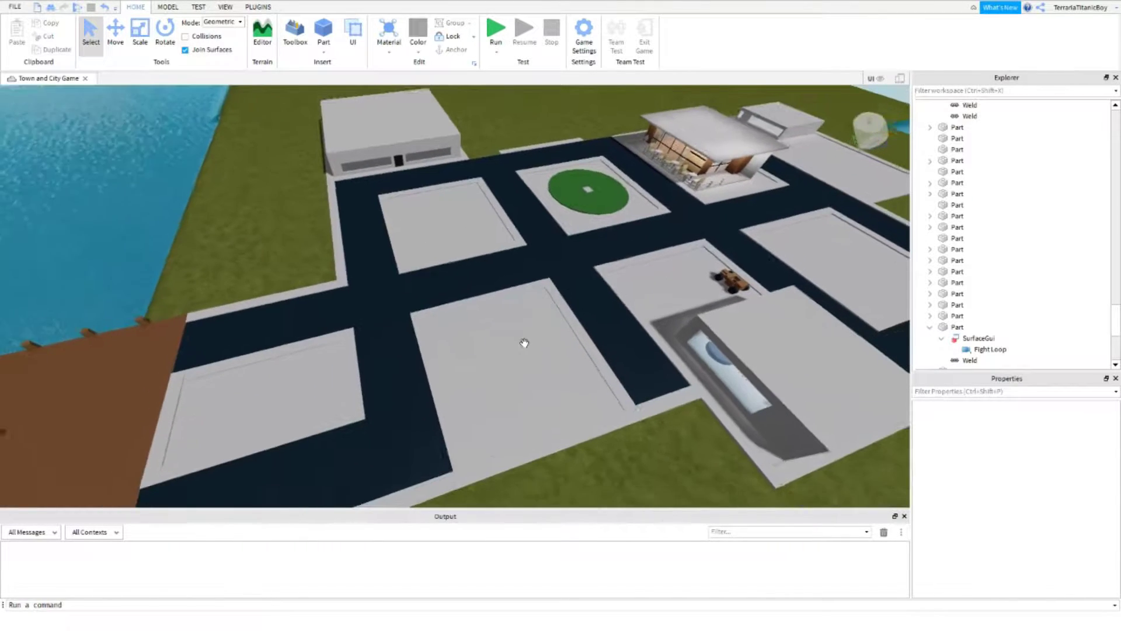
scroll(516, 335, "down", 3)
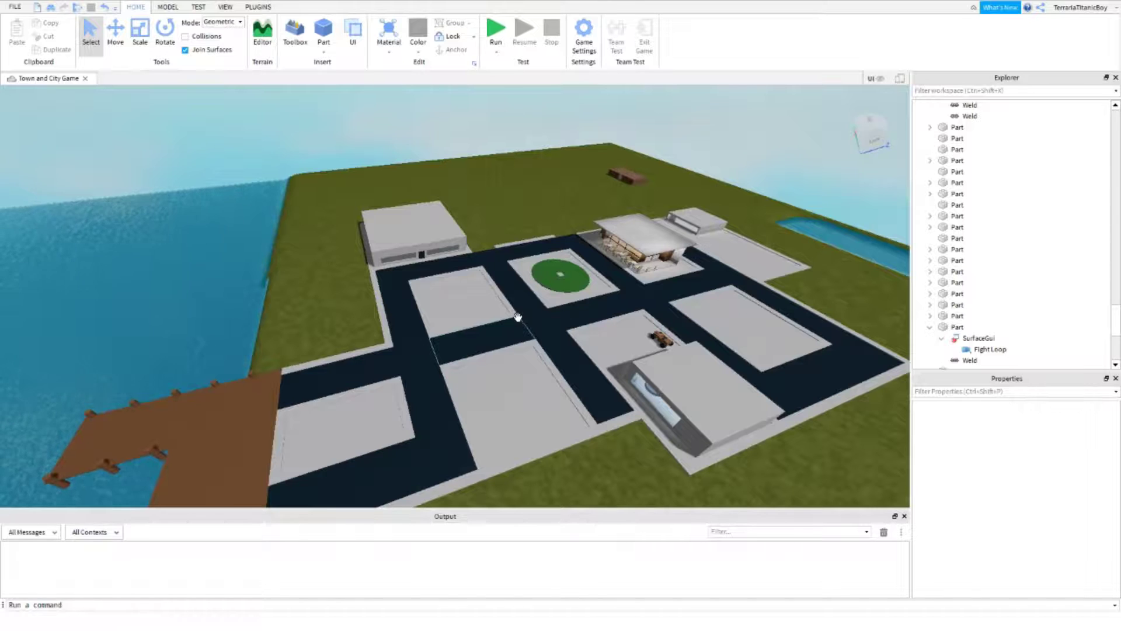
right_click_drag(516, 317, 496, 354)
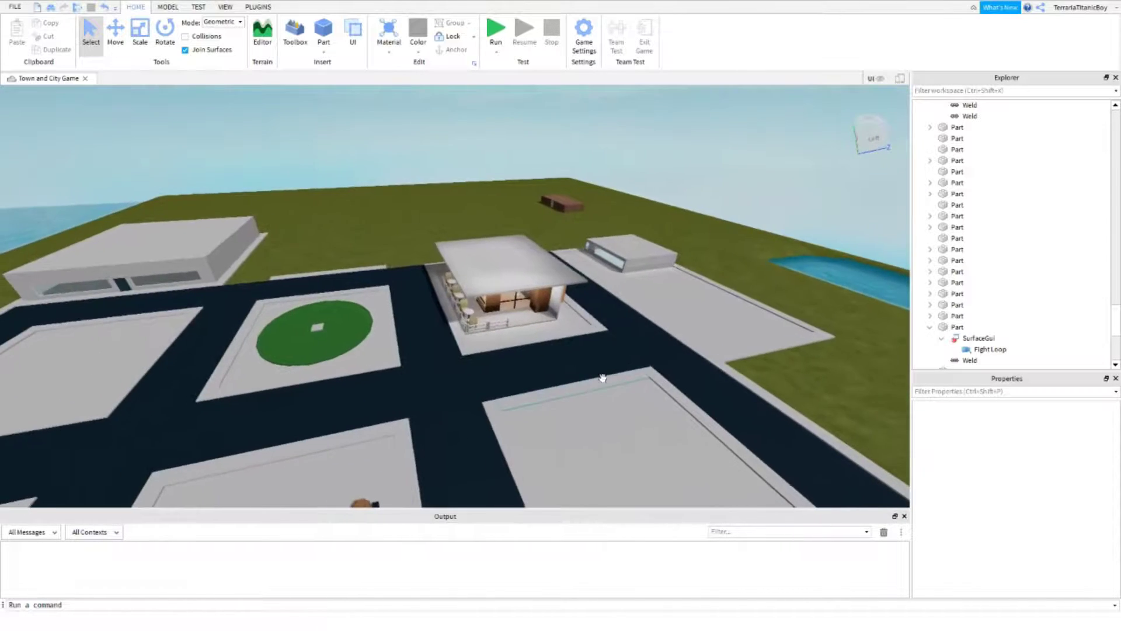
key("w")
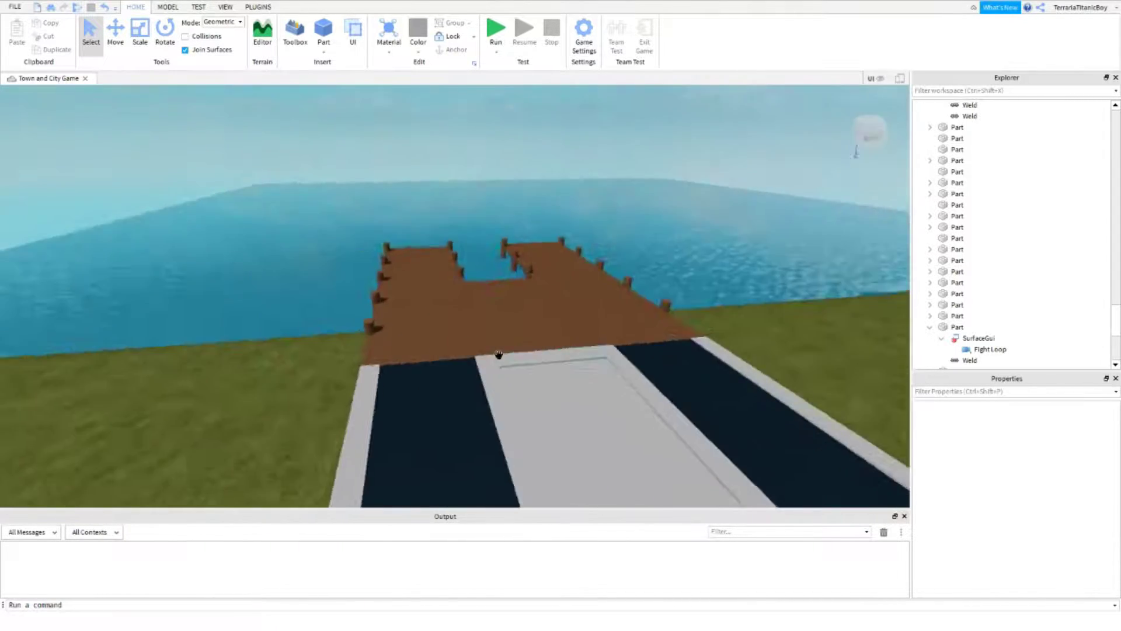
mouse_move(499, 354)
right_mouse_down()
mouse_move(521, 357)
mouse_move(375, 382)
mouse_move(447, 395)
mouse_move(381, 310)
mouse_move(331, 379)
mouse_move(457, 306)
mouse_move(488, 262)
right_mouse_up()
scroll(522, 356, "down", 5)
scroll(462, 284, "up", 5)
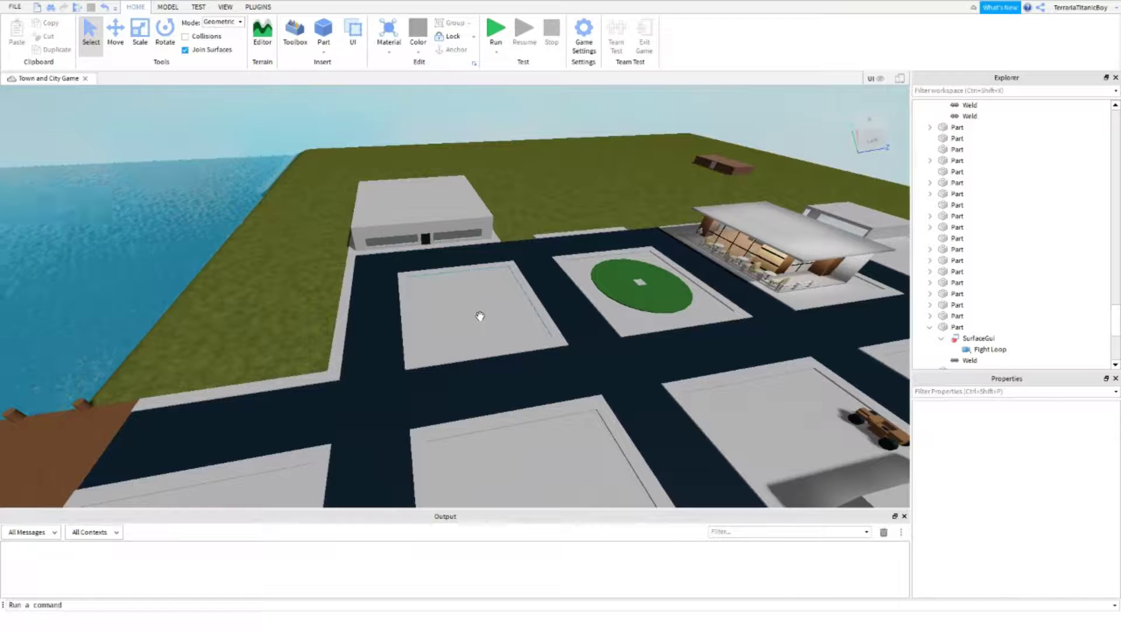
right_click_drag(478, 316, 521, 336)
scroll(520, 343, "up", 5)
scroll(521, 336, "down", 5)
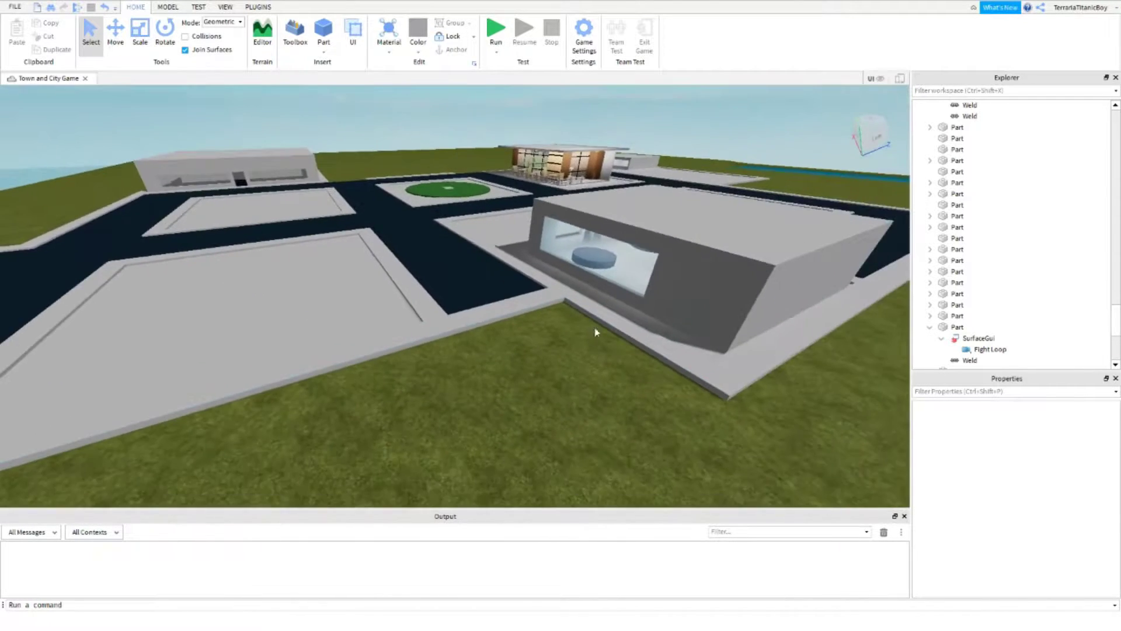
middle_click_drag(689, 378, 705, 339)
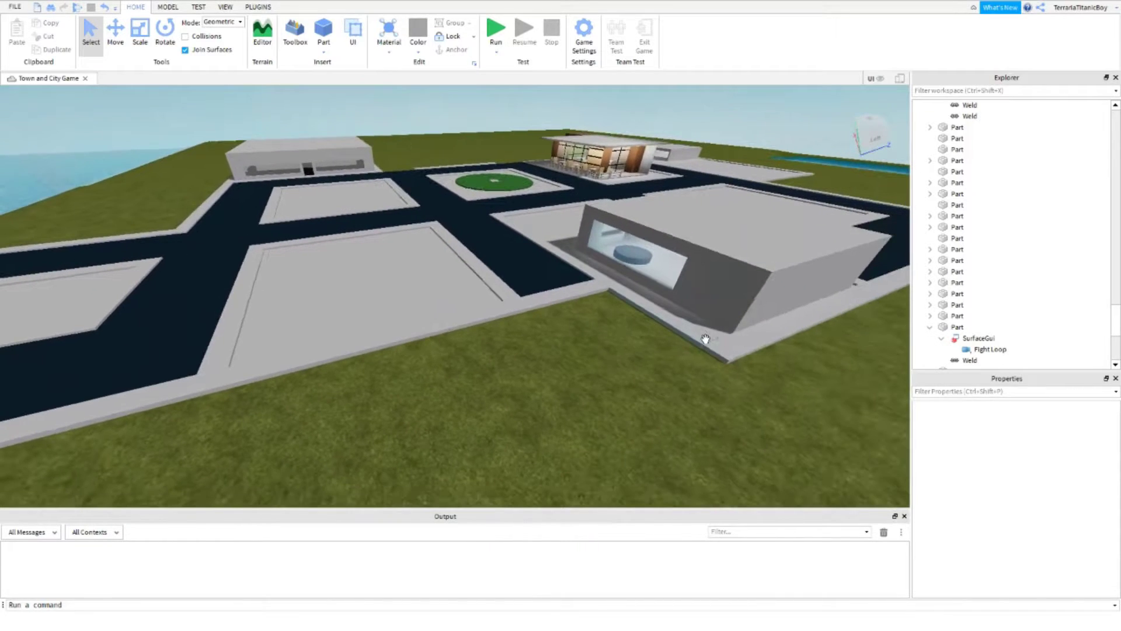
right_click_drag(644, 349, 645, 349)
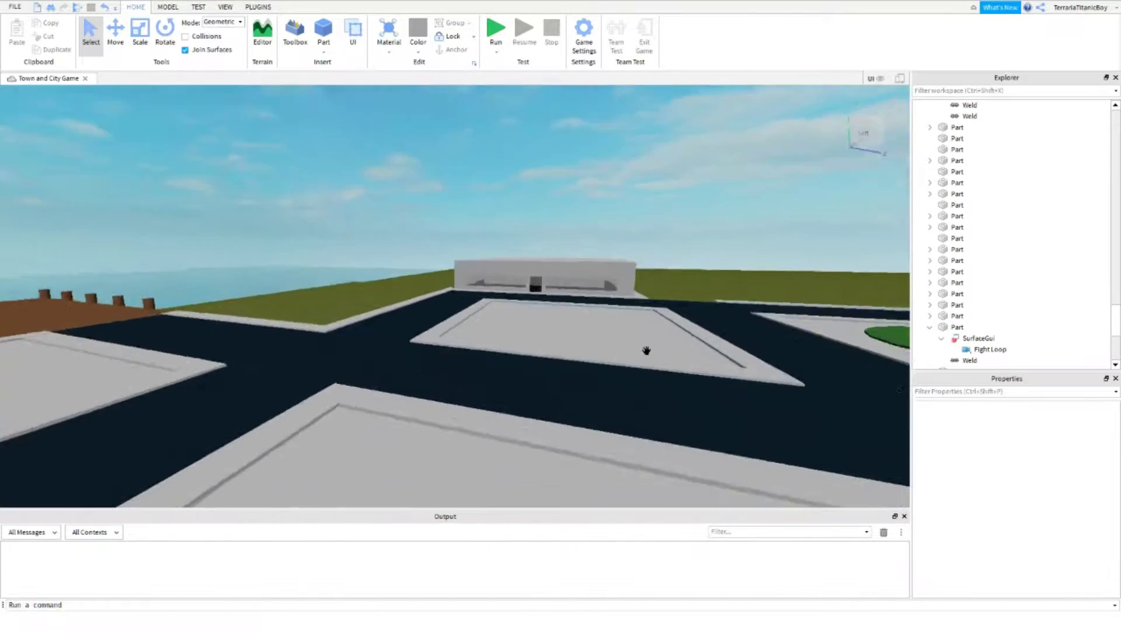
scroll(339, 196, "down", 5)
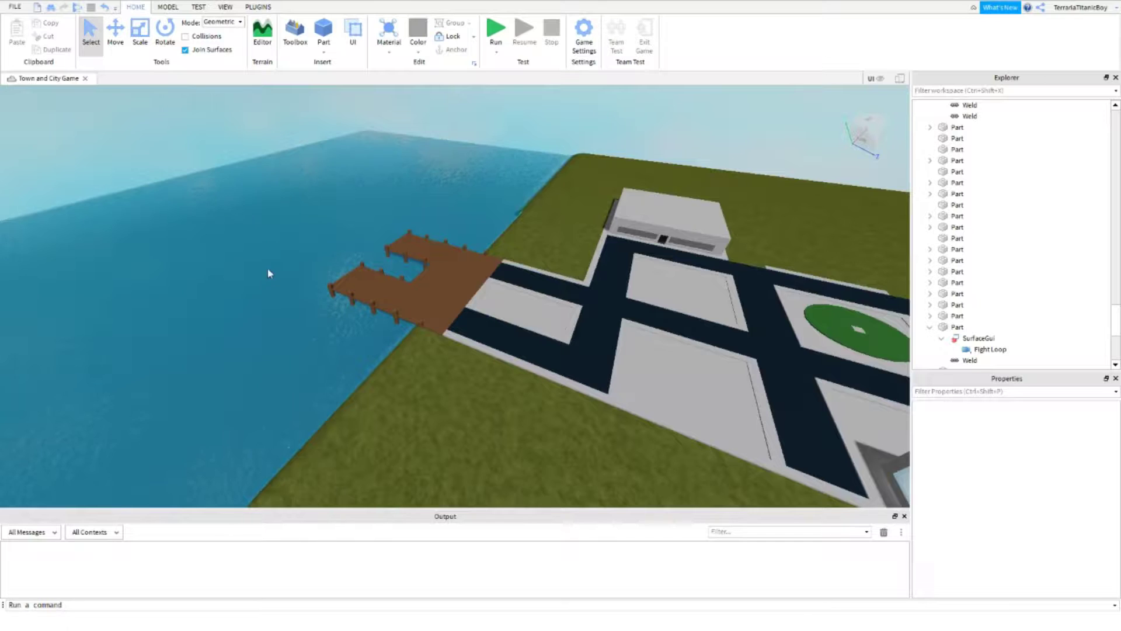
scroll(448, 271, "up", 3)
scroll(448, 270, "down", 3)
scroll(486, 251, "up", 4)
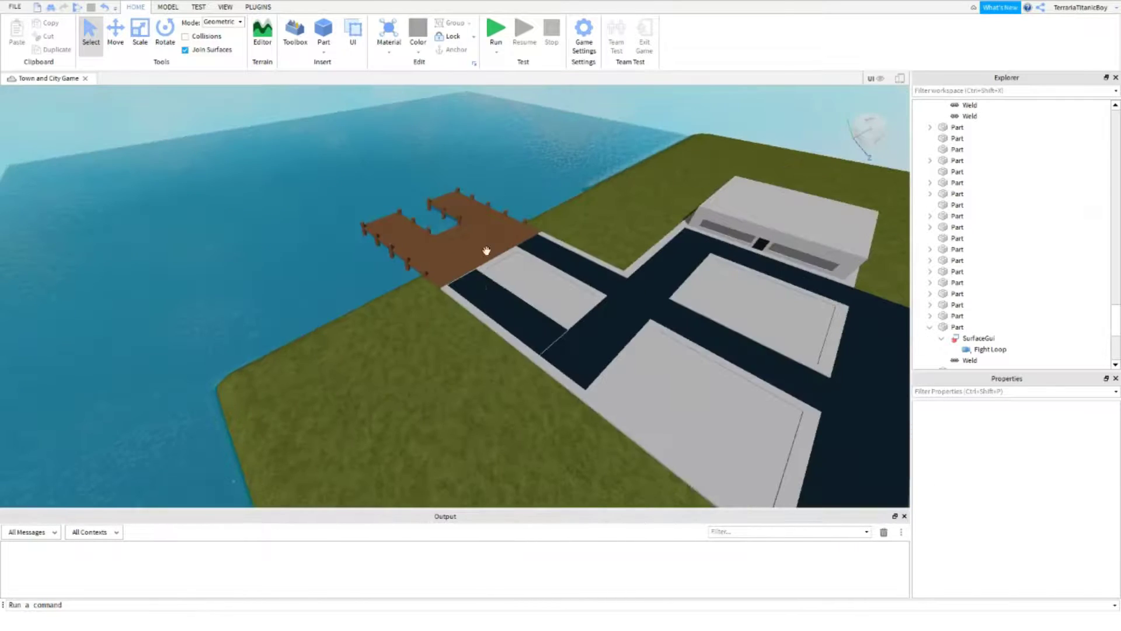
right_click_drag(452, 279, 500, 280)
scroll(526, 276, "up", 2)
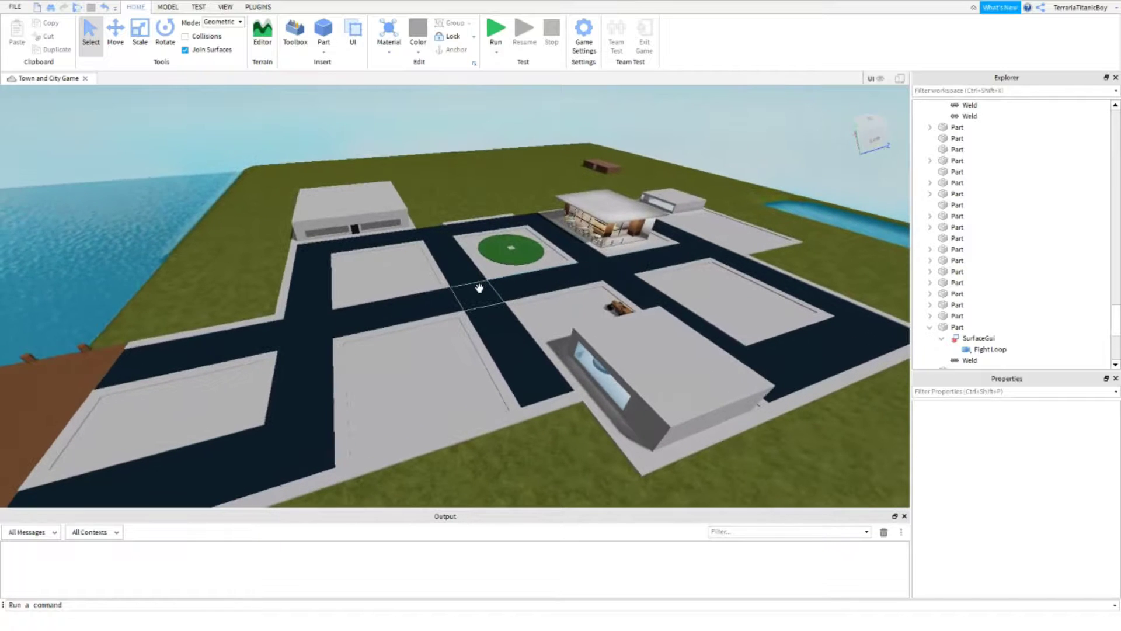